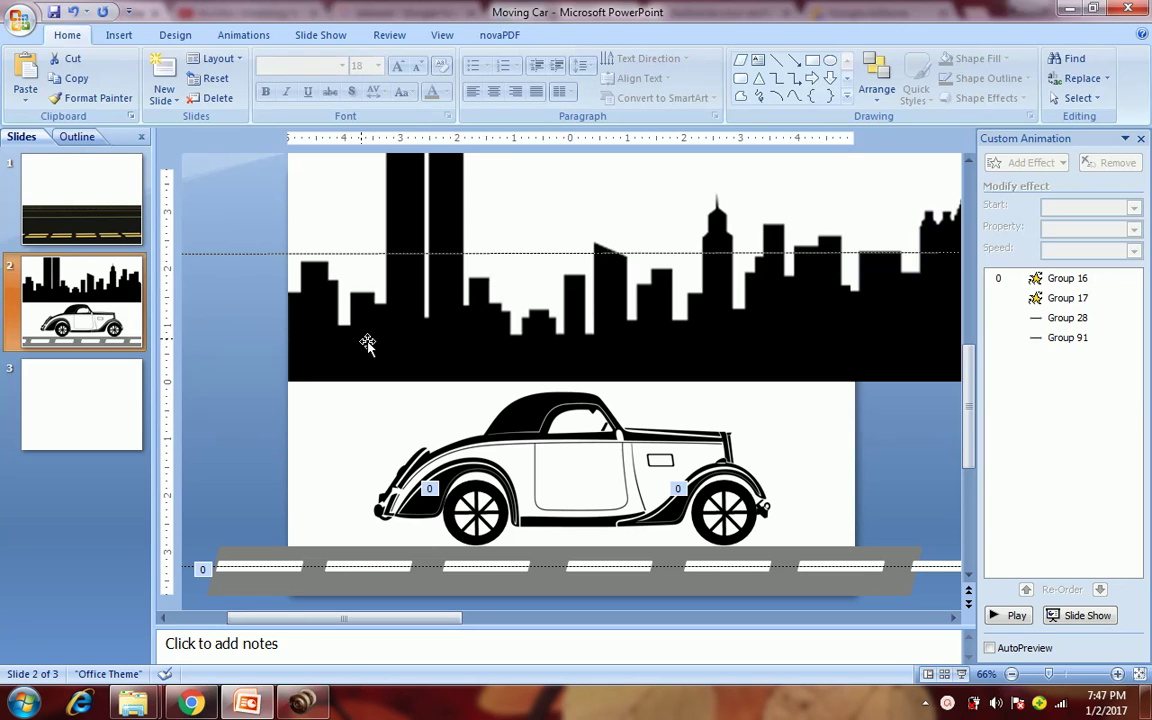
- Preview the moving-car slide show from slide 1, then go to the blank slide 3
left_click(84, 209)
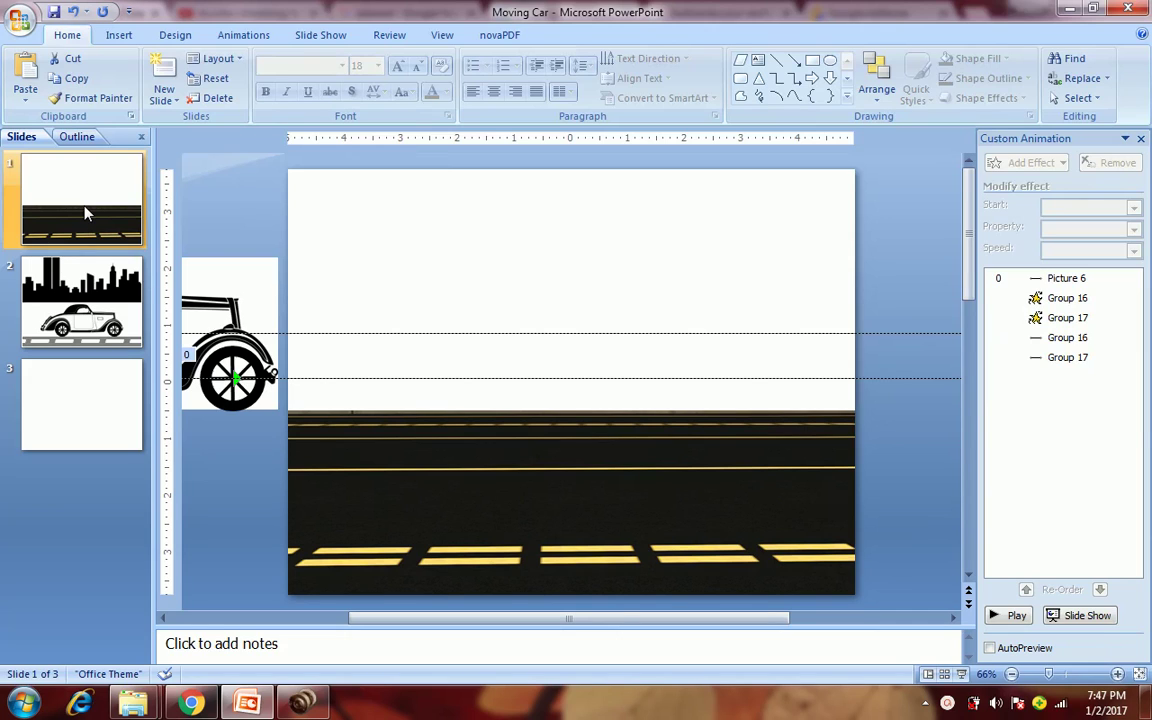
left_click(961, 676)
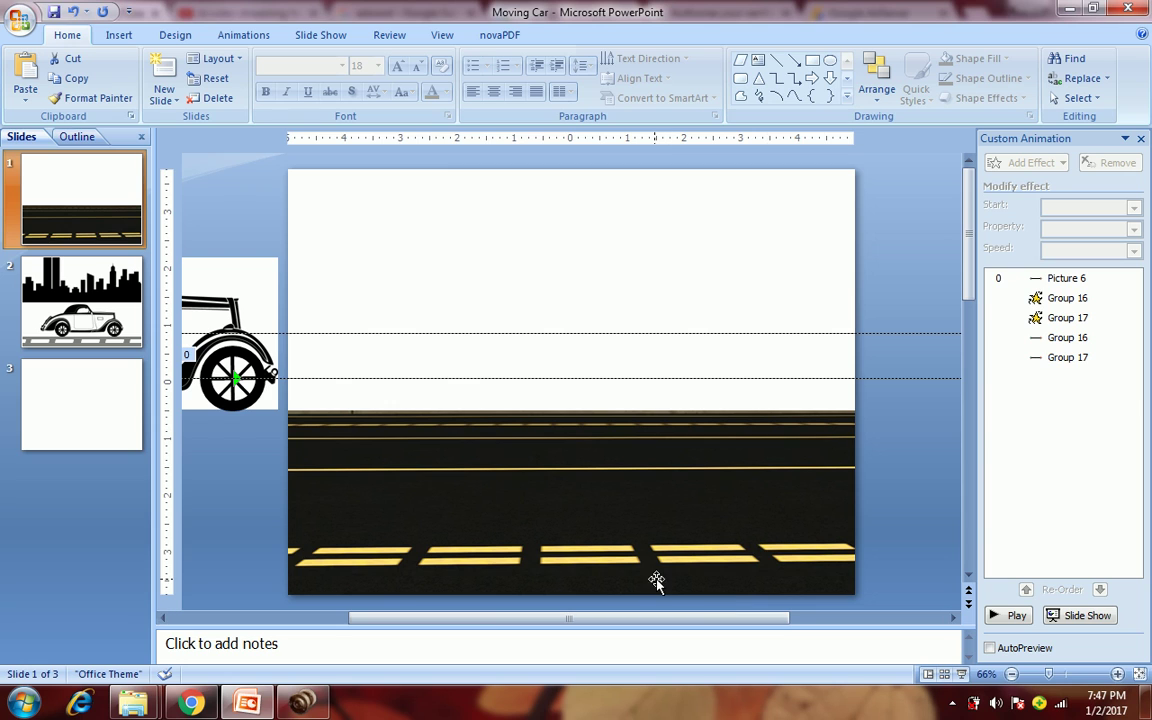
left_click(109, 416)
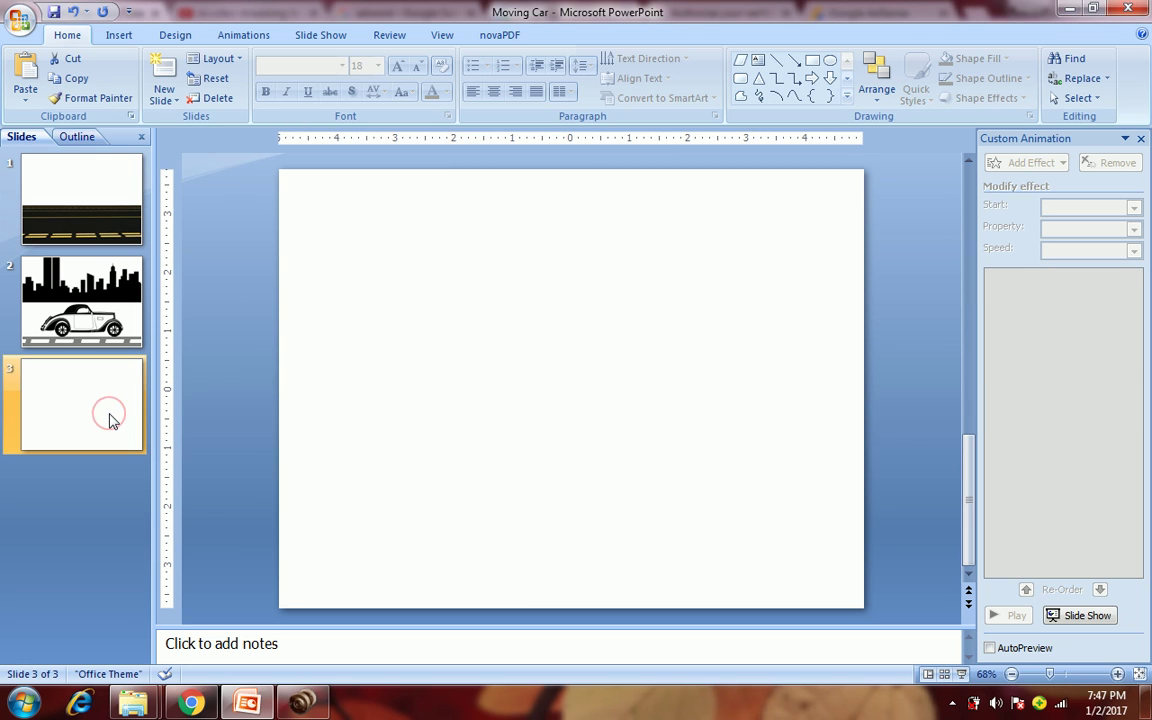
- Copy the car body and grey road from slide 2 onto slide 3
left_click(104, 305)
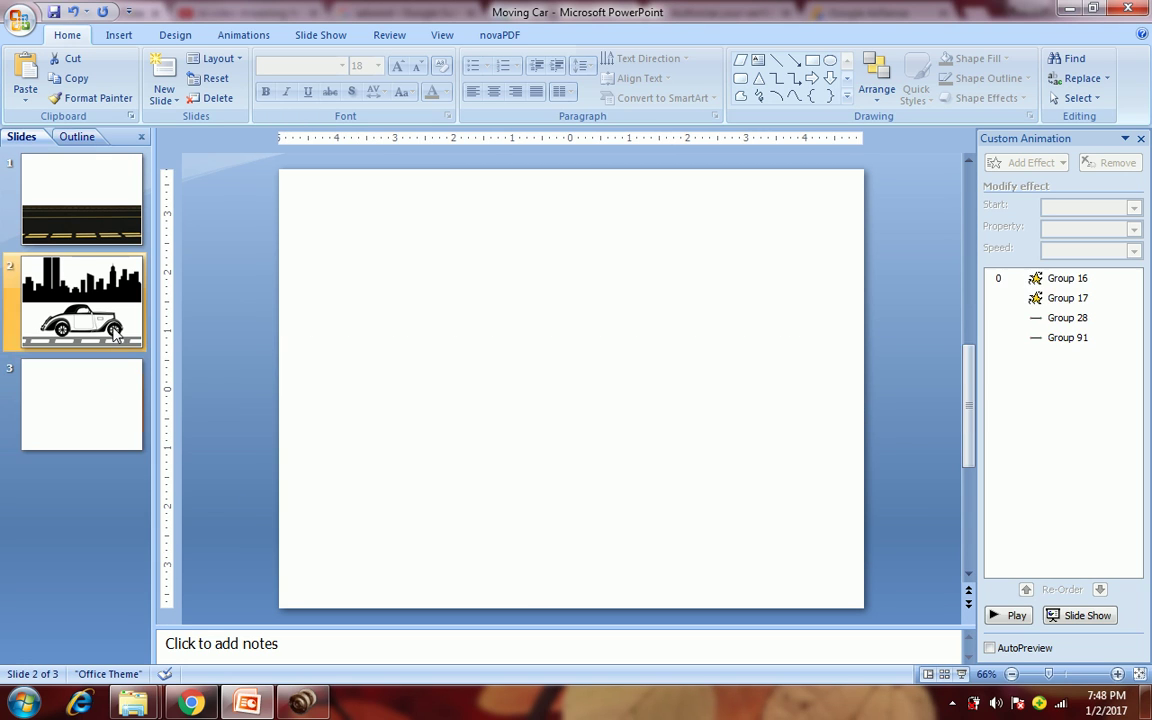
left_click(426, 428)
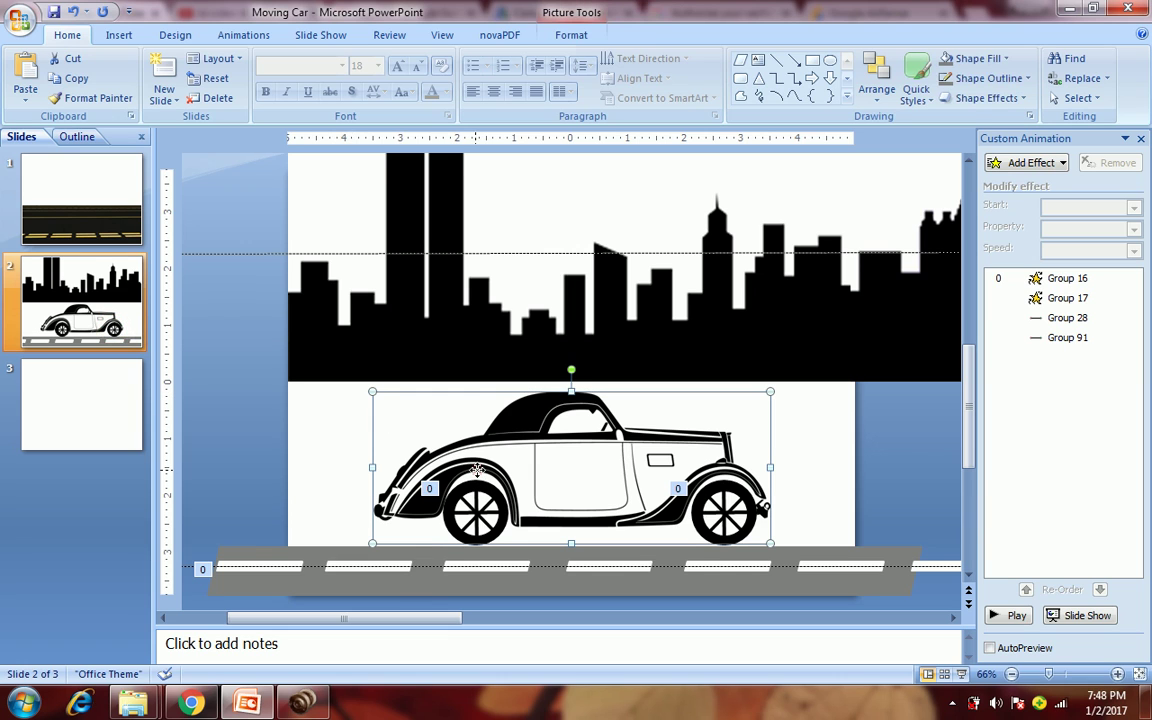
left_click(424, 586, "shift")
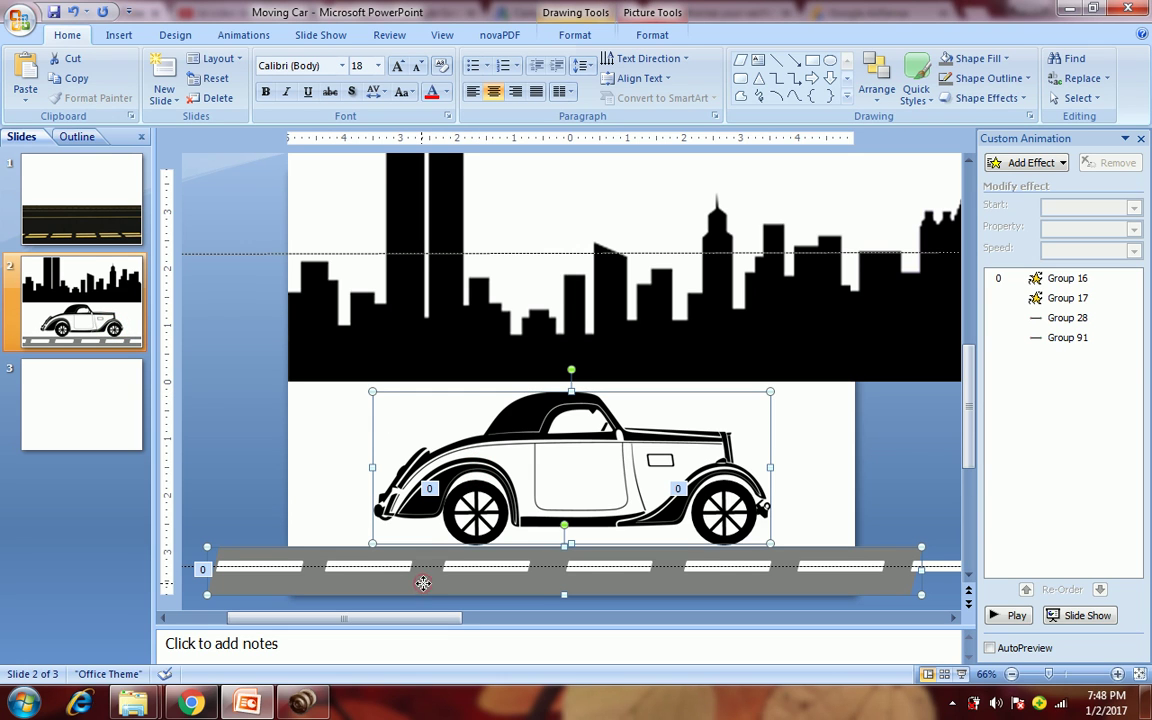
left_click(120, 432)
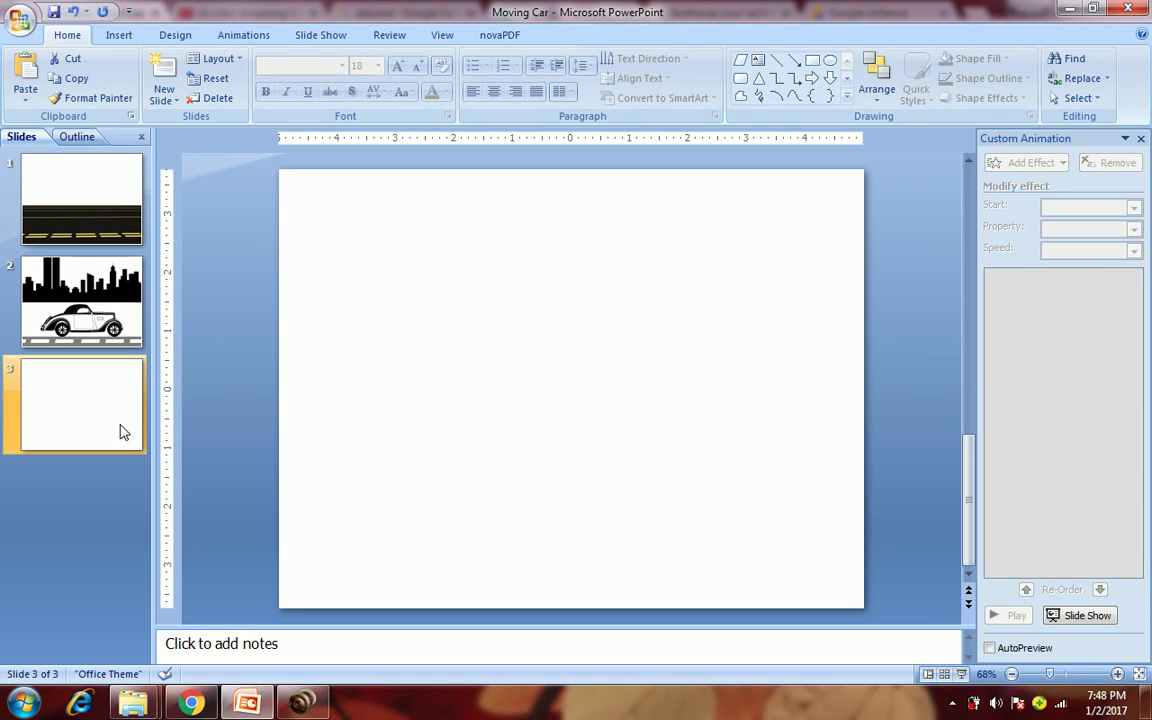
key("ctrl+v")
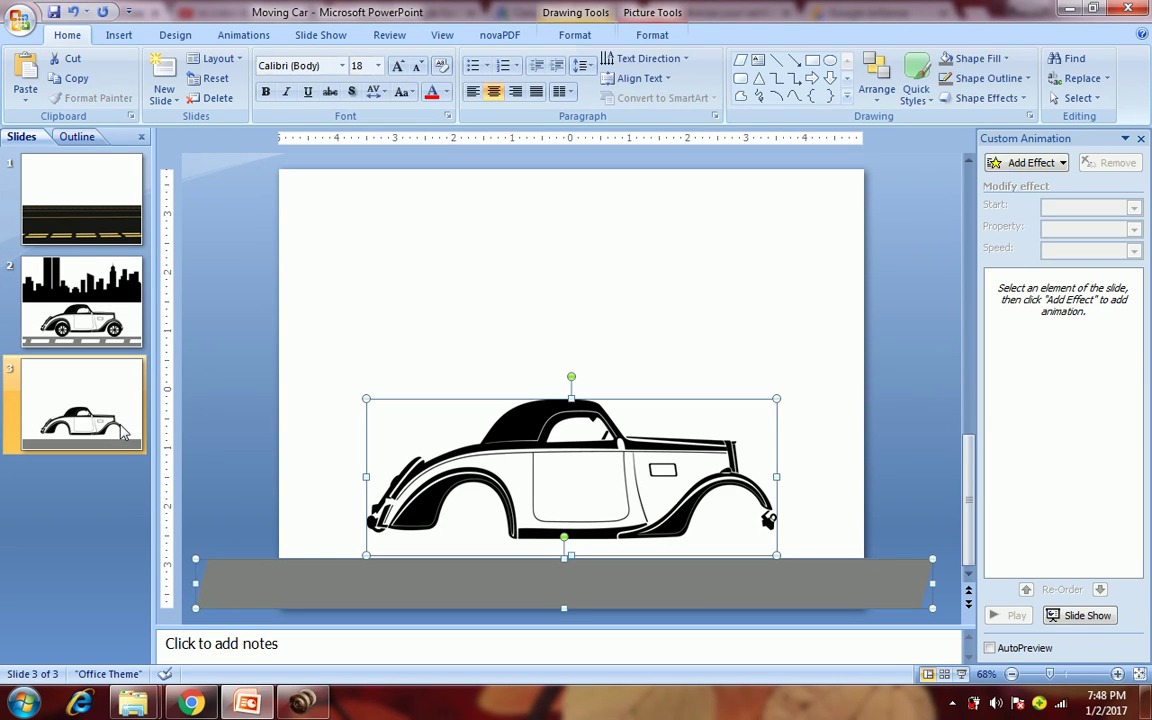
- Copy both spinning wheel groups from slide 2 onto slide 3 and check their spin animation
left_click(97, 296)
left_click(478, 510)
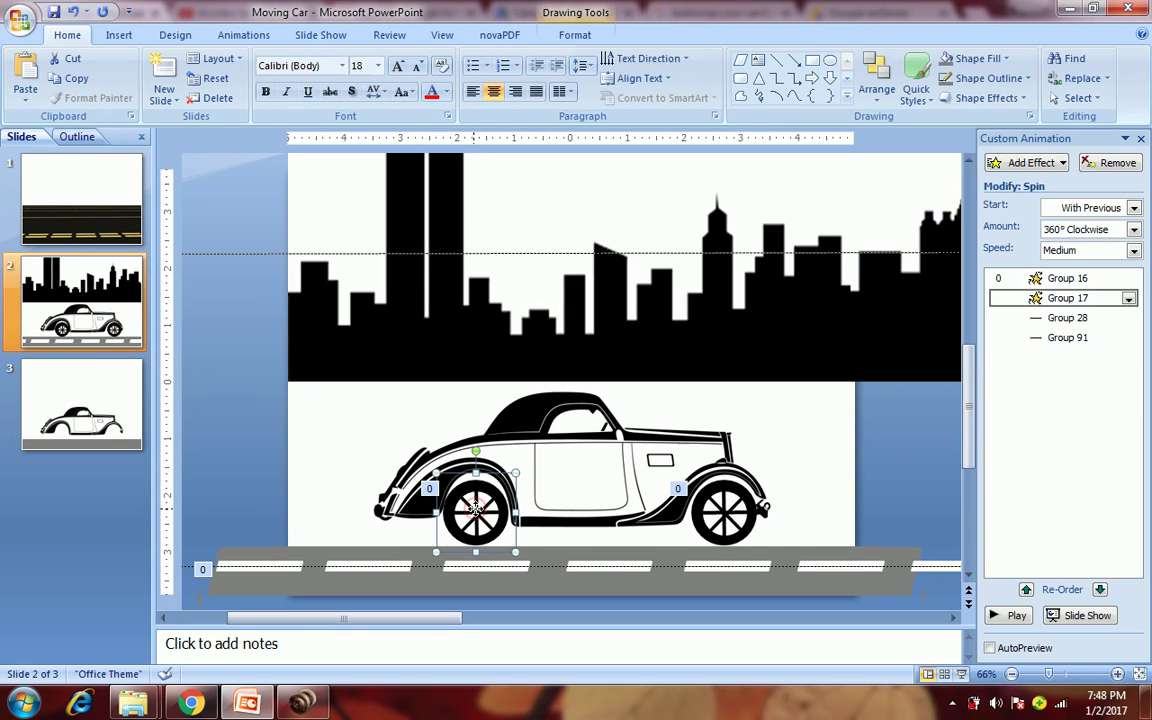
left_click(720, 510, "shift")
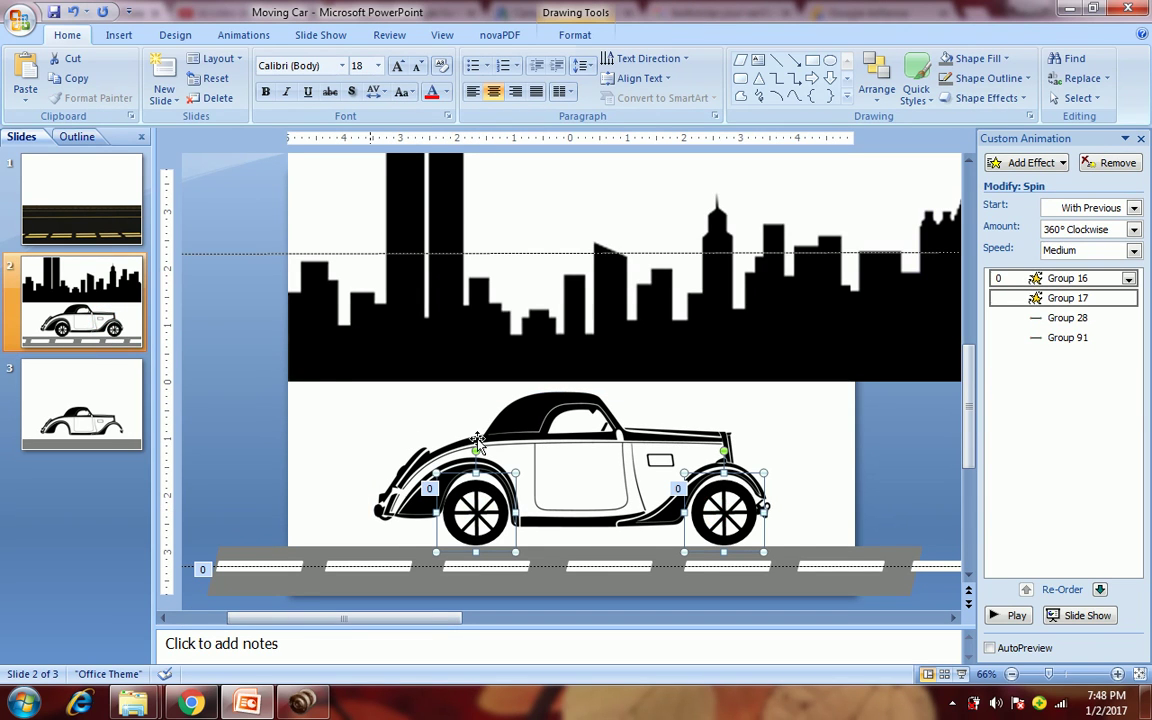
left_click(118, 403)
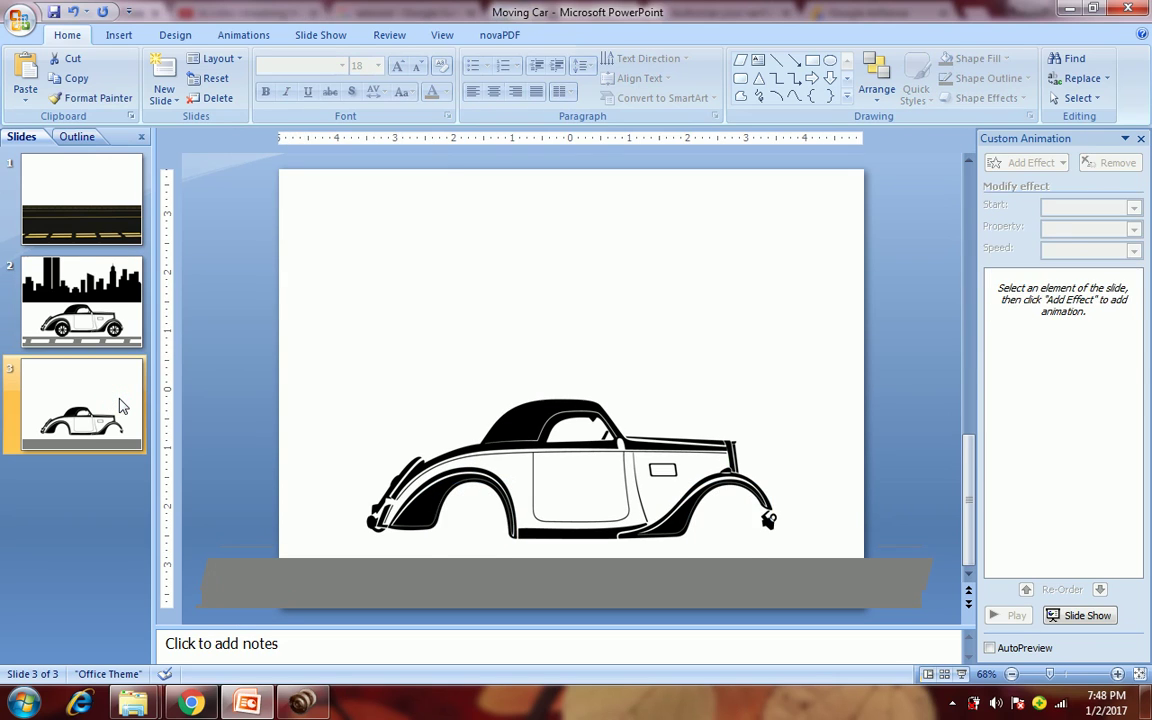
key("ctrl+v")
left_click(211, 284)
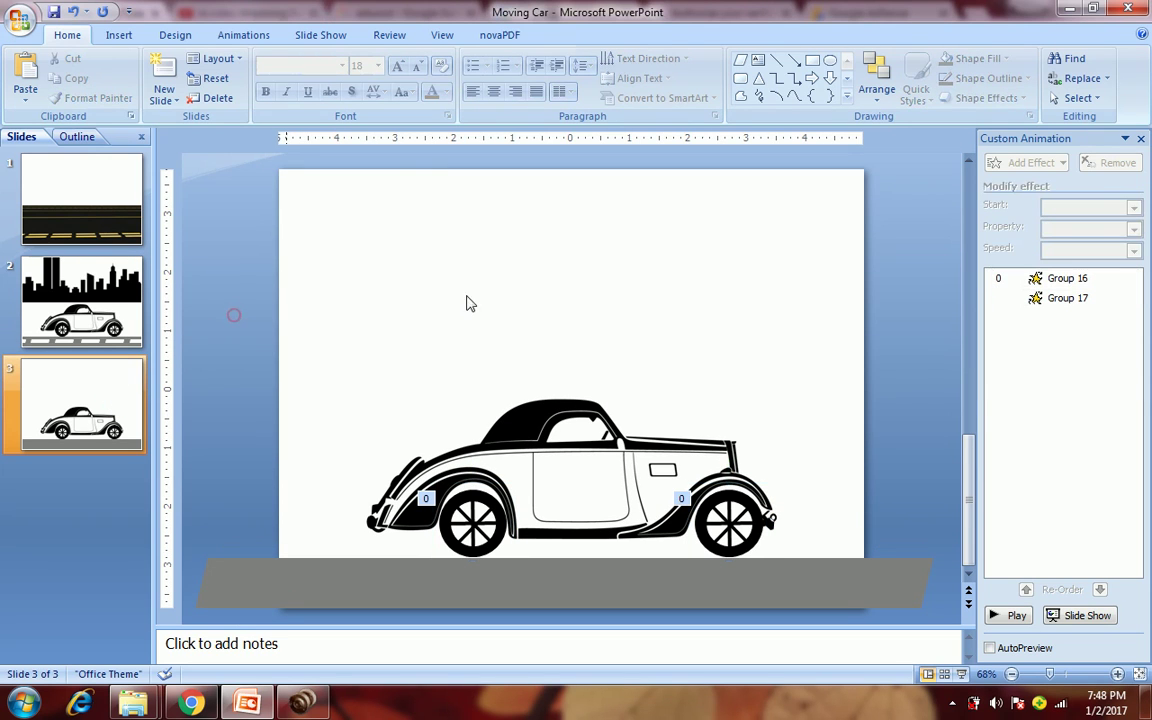
left_click(1065, 278)
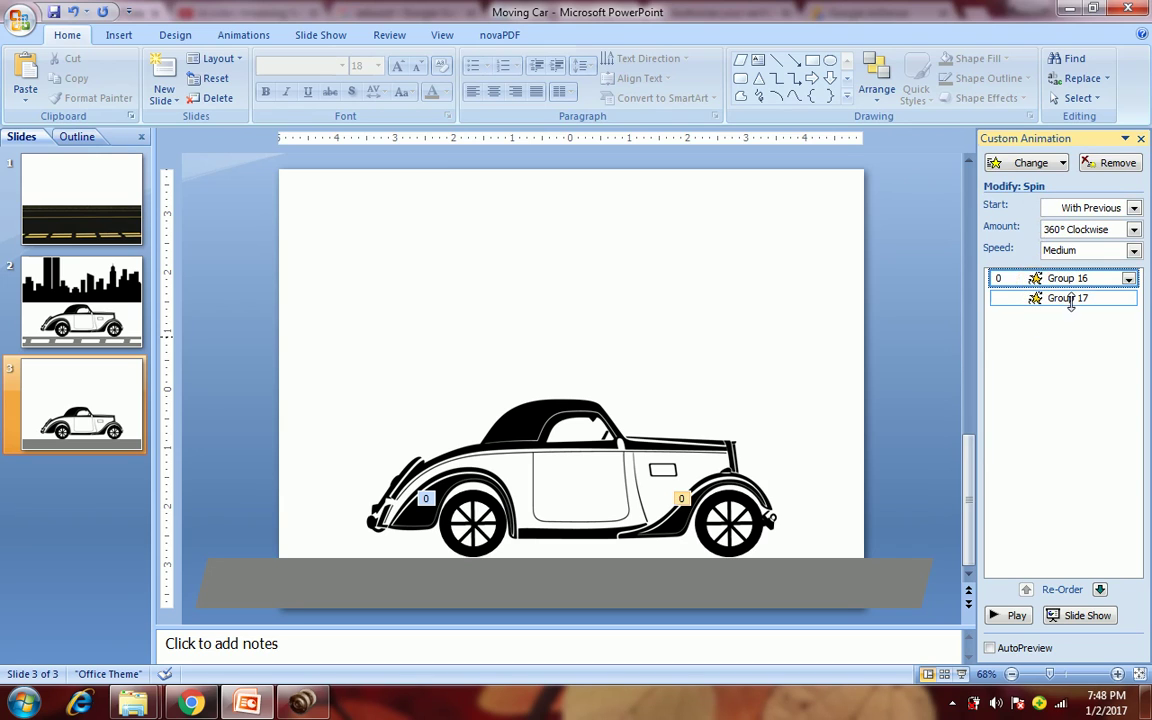
left_click(1002, 300)
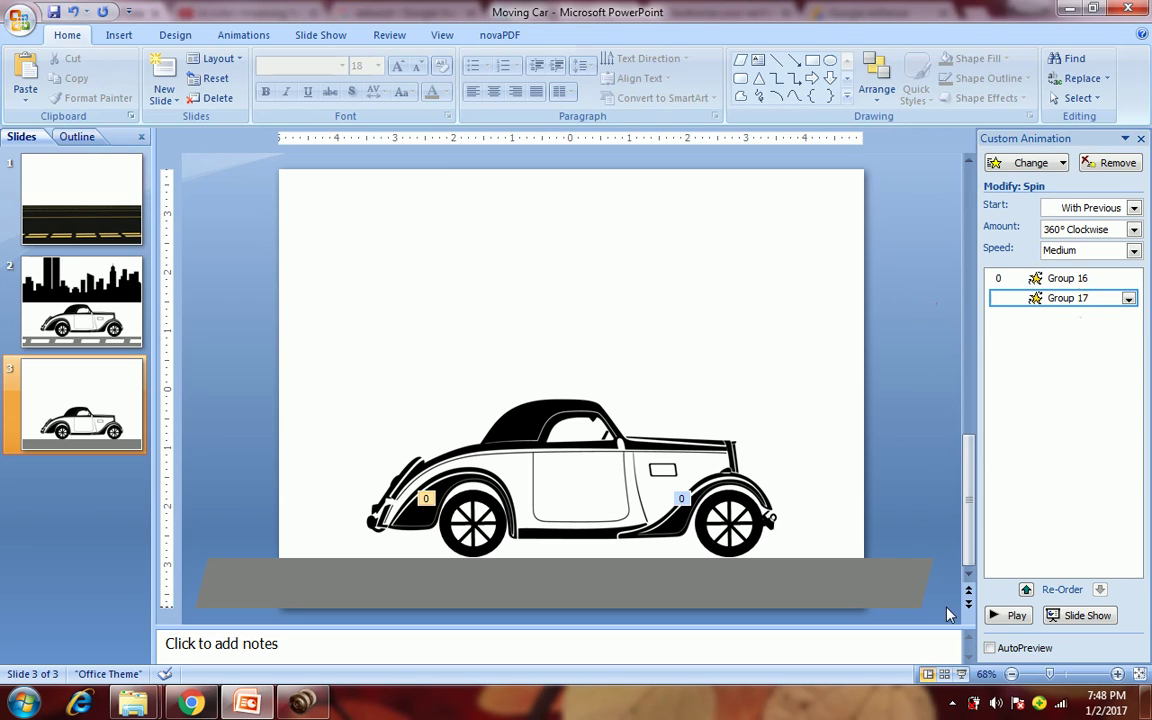
left_click(960, 675)
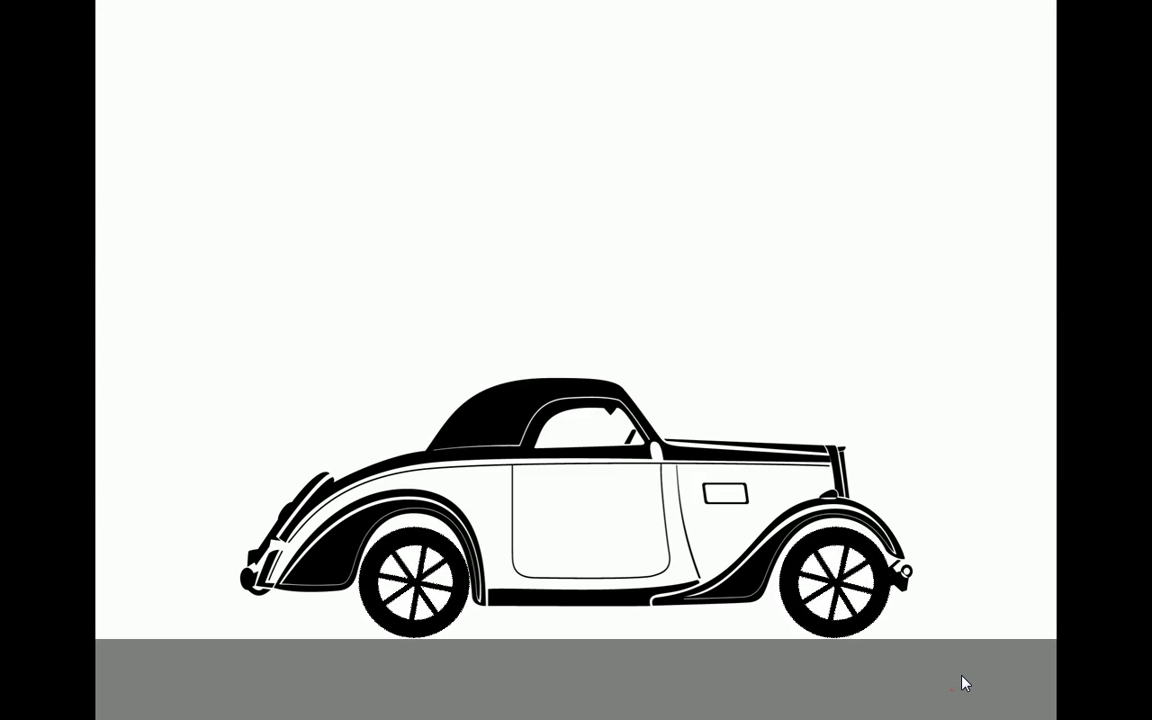
left_click(963, 683)
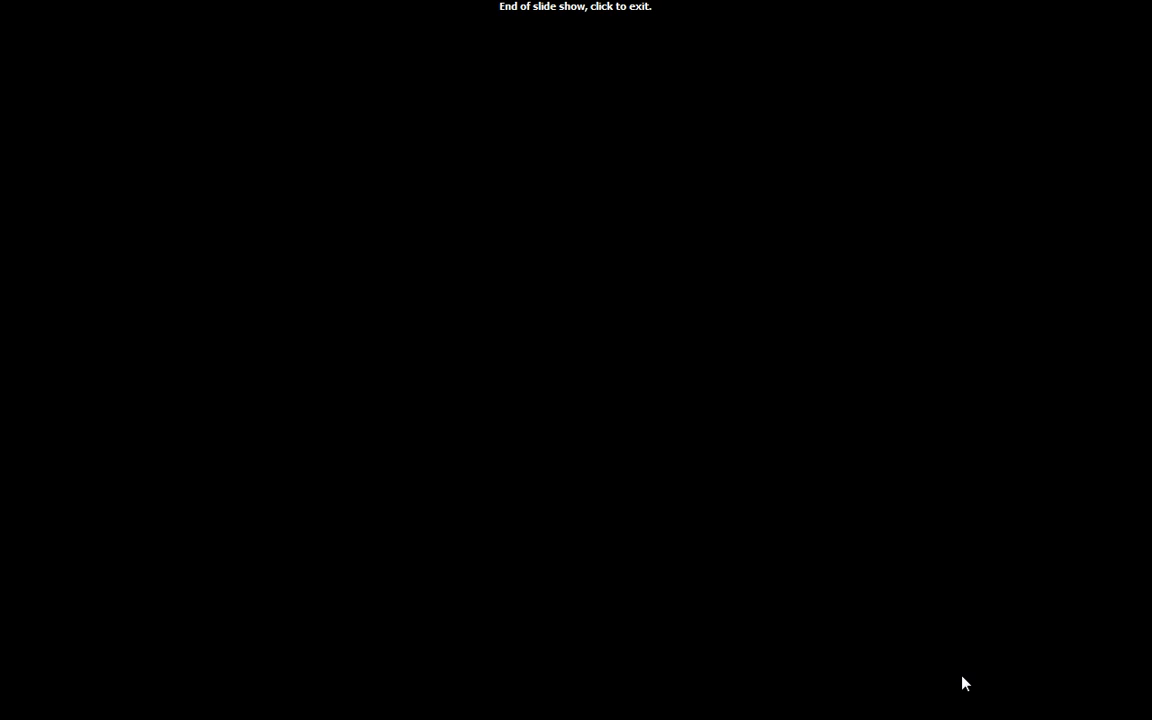
left_click(964, 682)
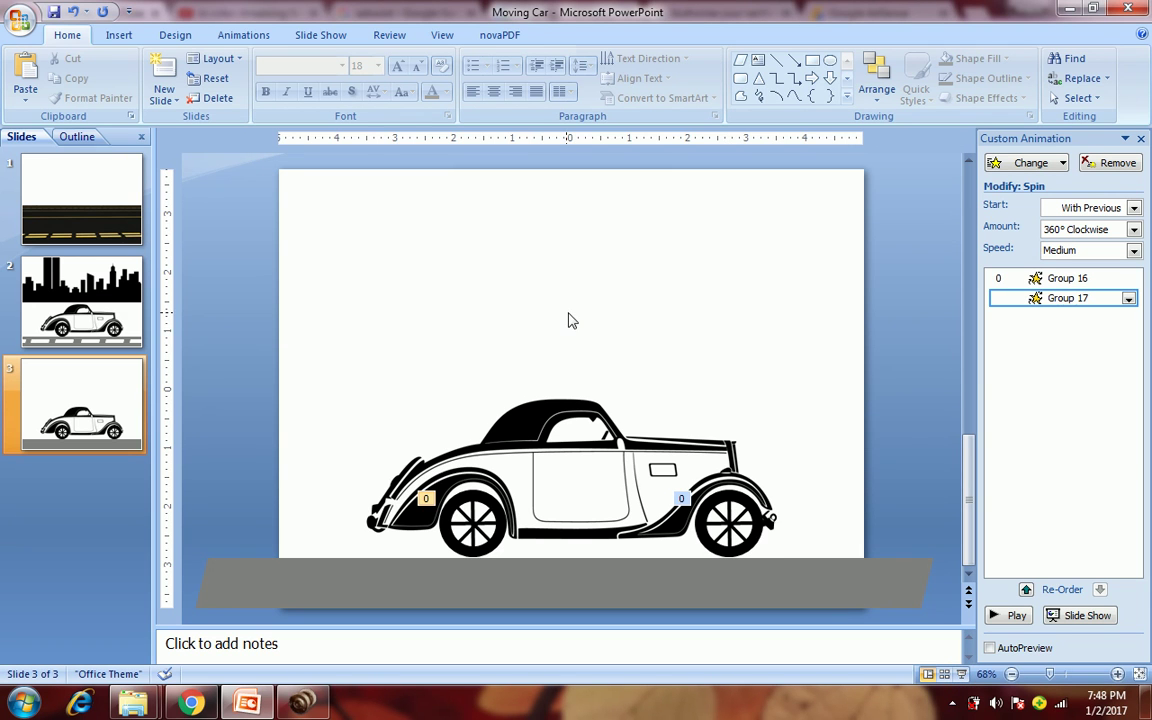
- Insert the 'city background' picture at the slide's top-left, enlarged to 2.33 × 7.07 in
left_click(119, 35)
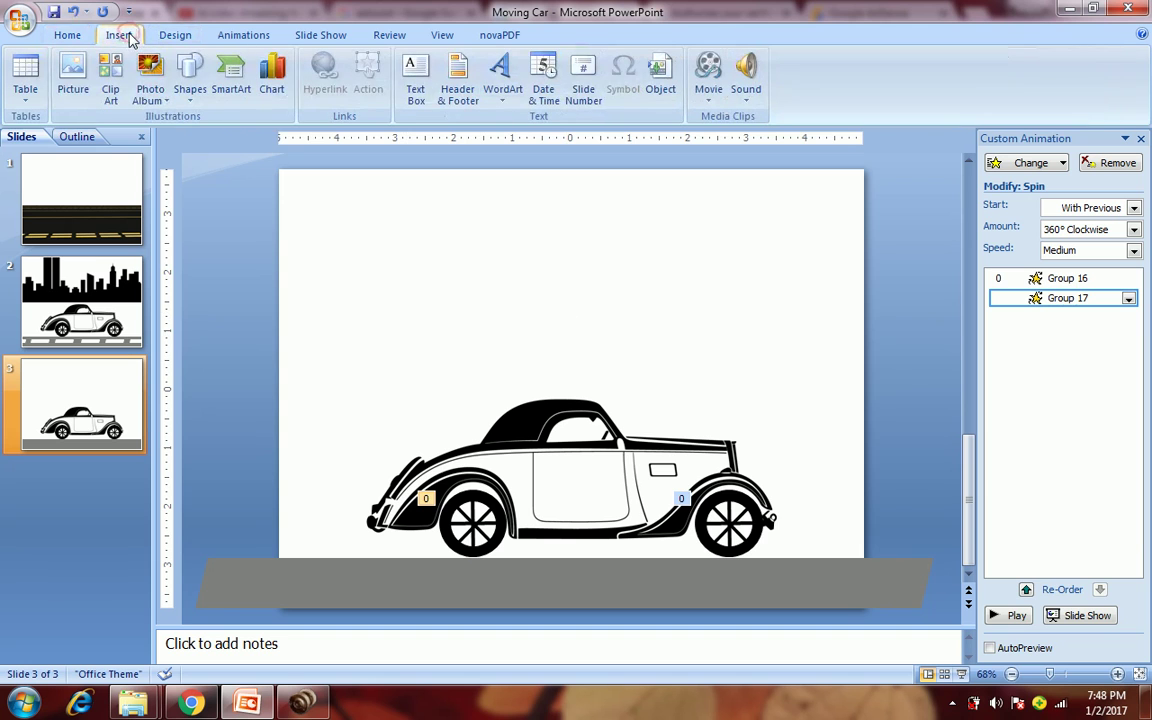
left_click(73, 75)
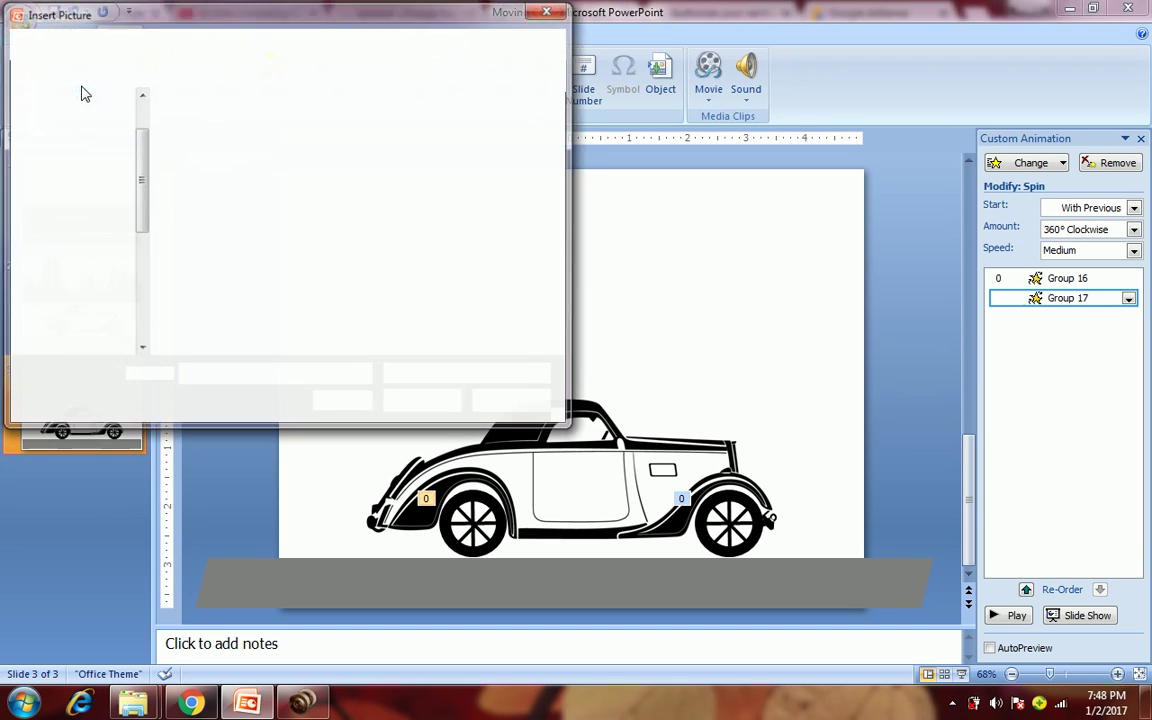
double_click(195, 140)
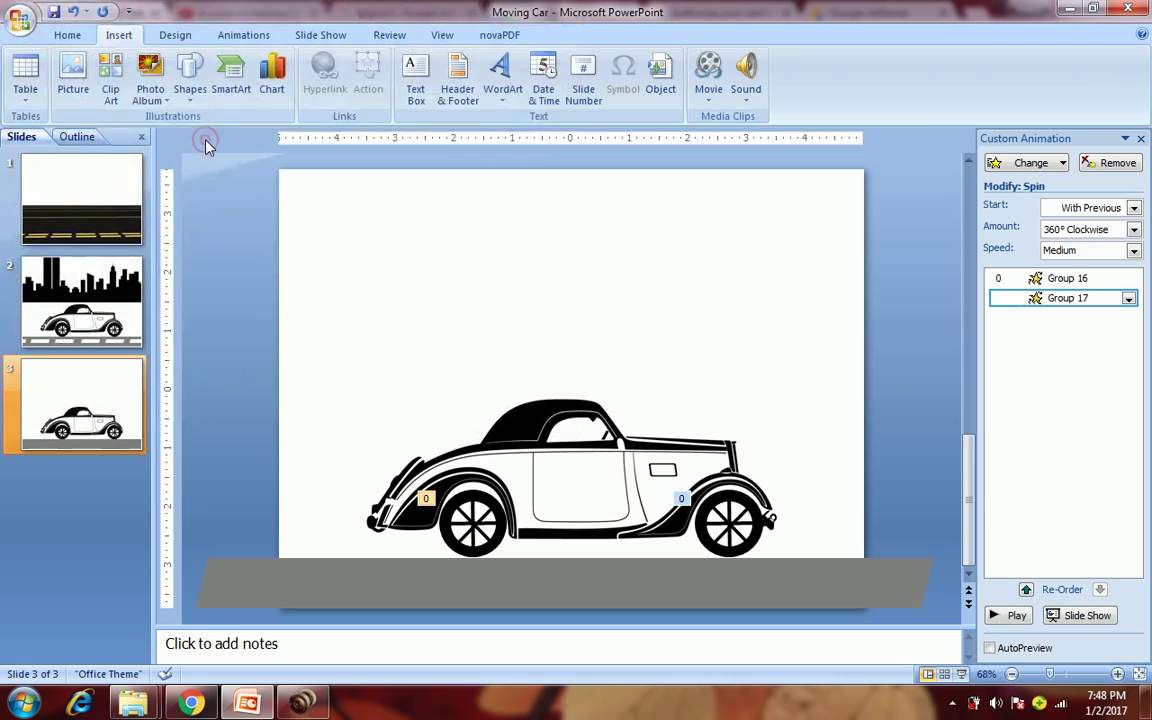
left_click_drag(510, 382, 343, 222)
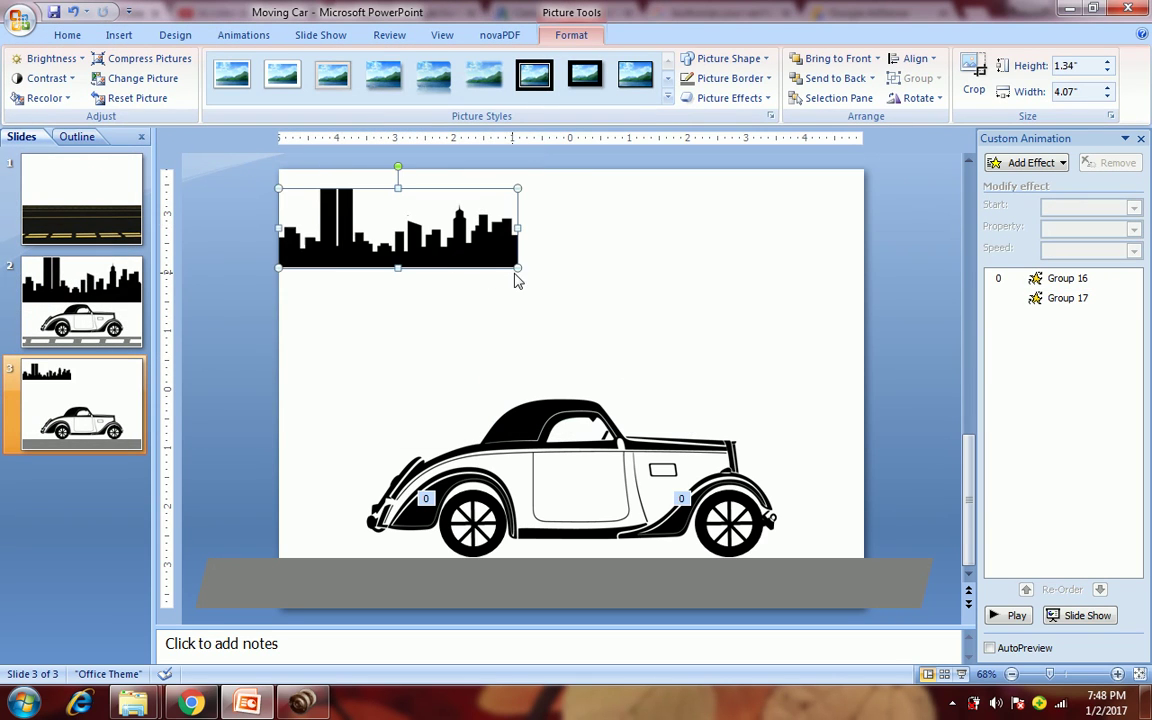
mouse_move(516, 272)
left_mouse_down()
mouse_move(540, 316)
mouse_move(520, 297)
left_mouse_up()
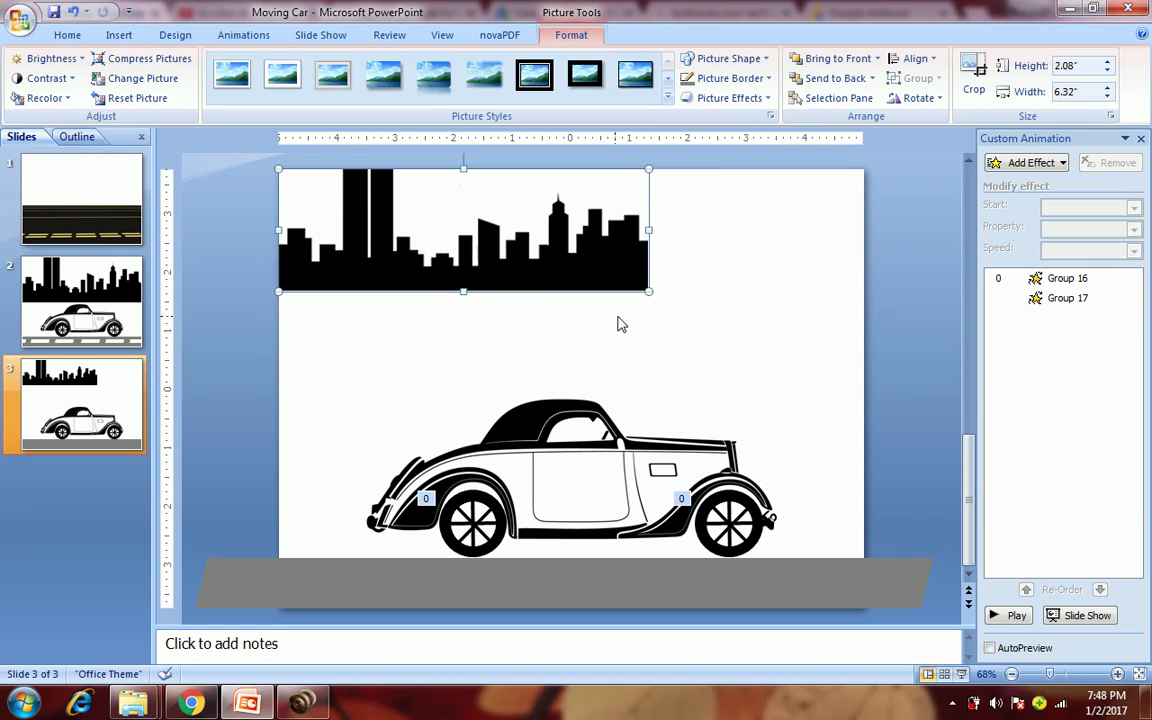
left_click_drag(648, 295, 647, 305)
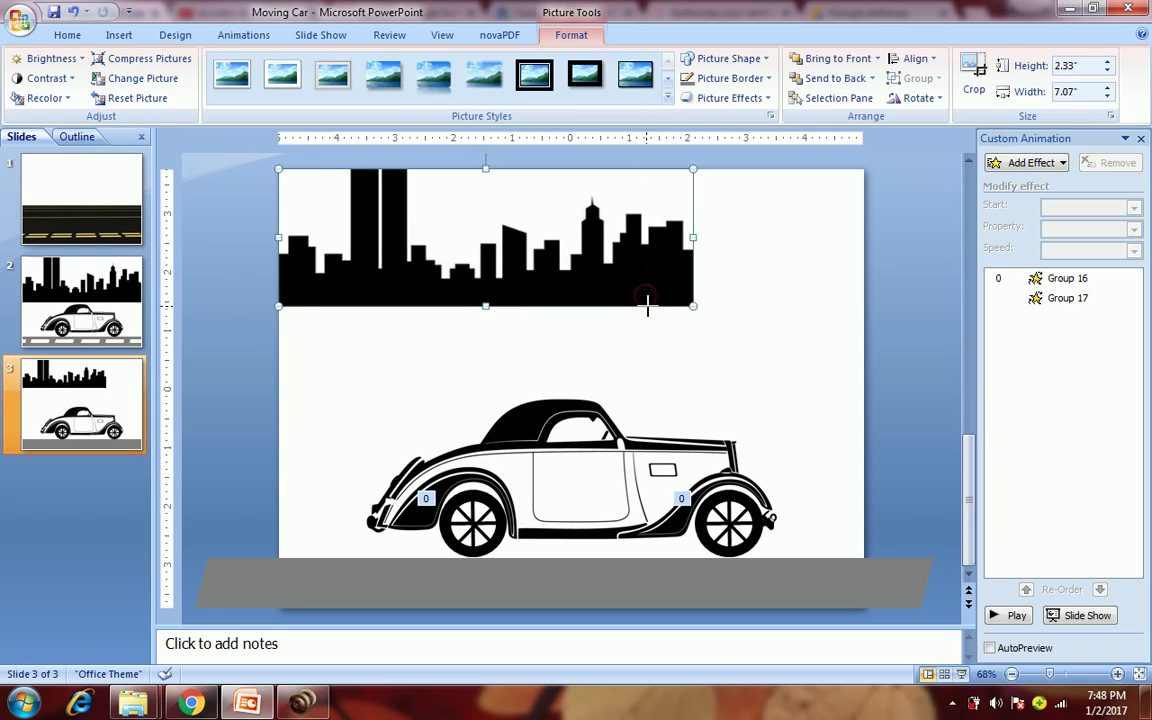
left_click(117, 35)
left_click(73, 75)
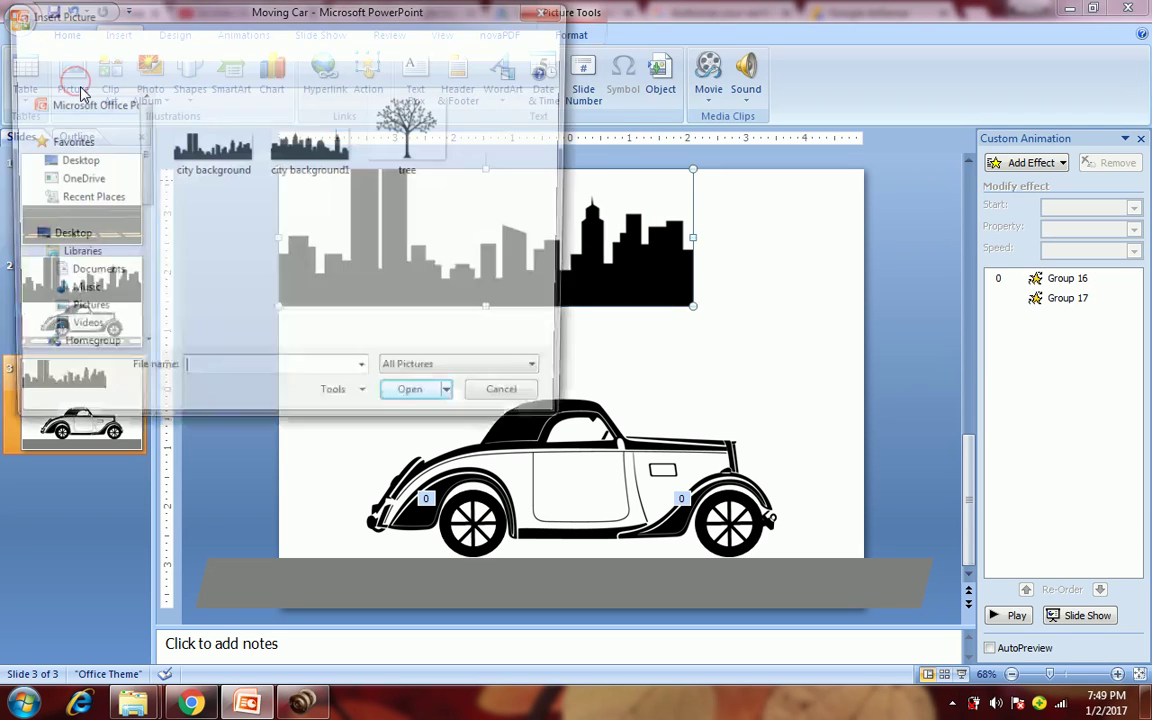
- Insert 'city background1' on the top band, enlarged to extend past the slide's right edge
double_click(275, 155)
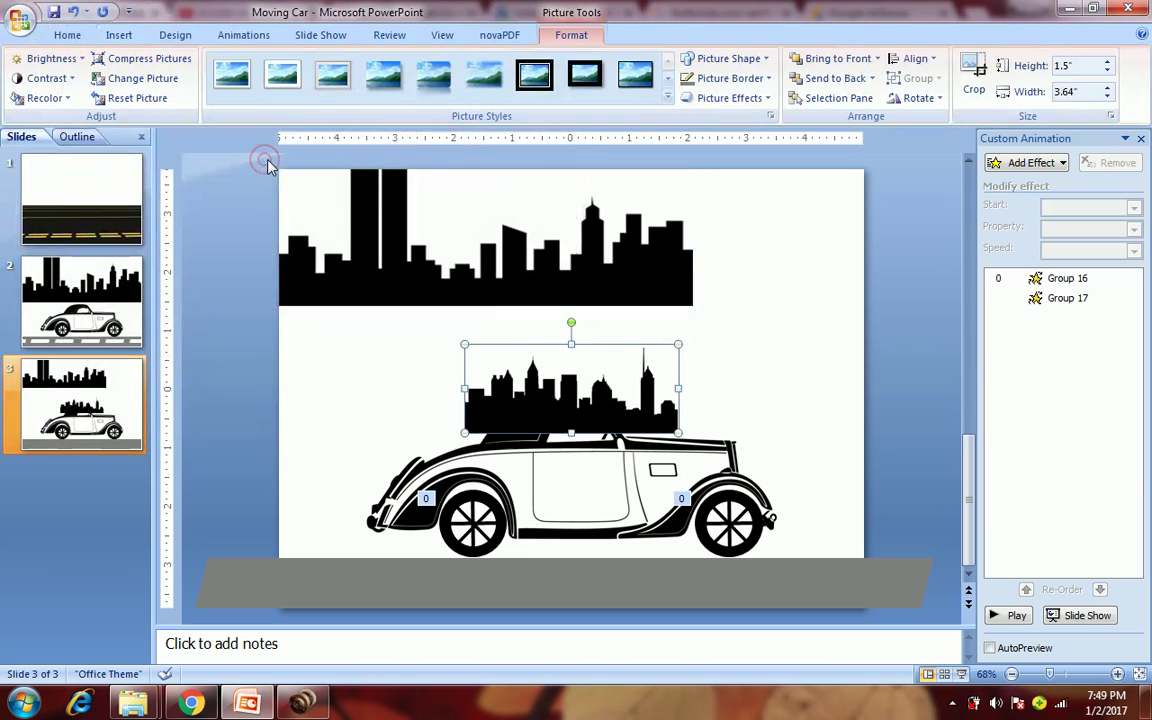
left_click_drag(505, 360, 480, 209)
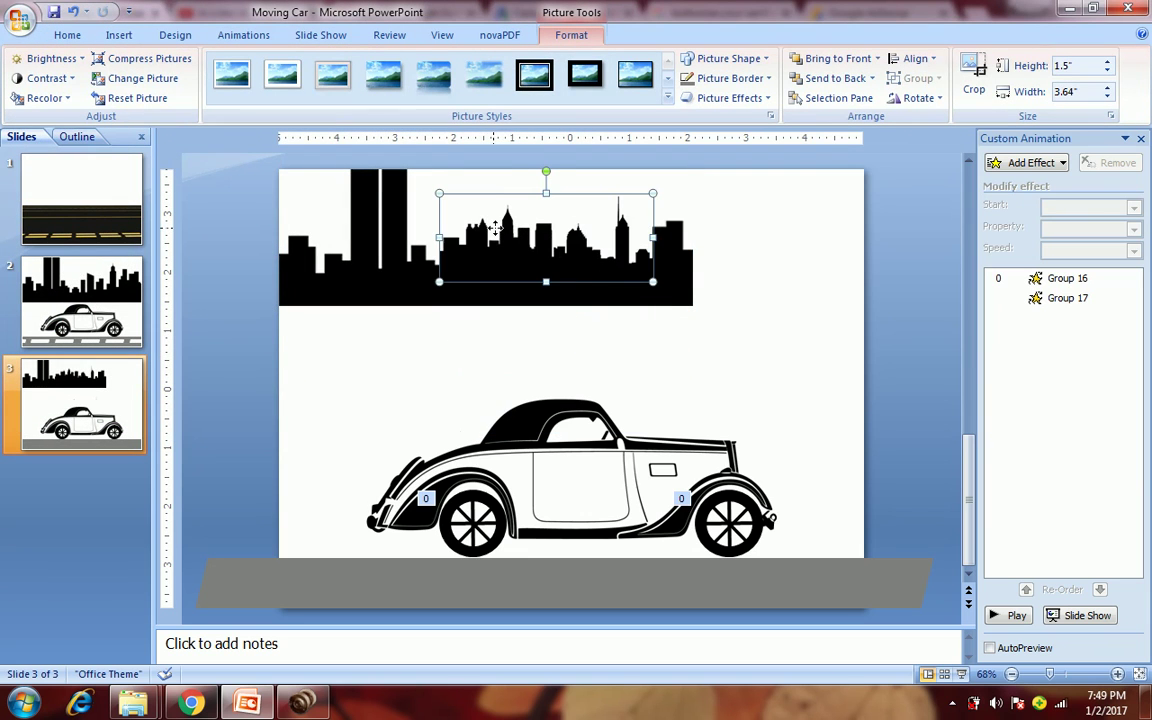
left_click_drag(652, 282, 748, 321)
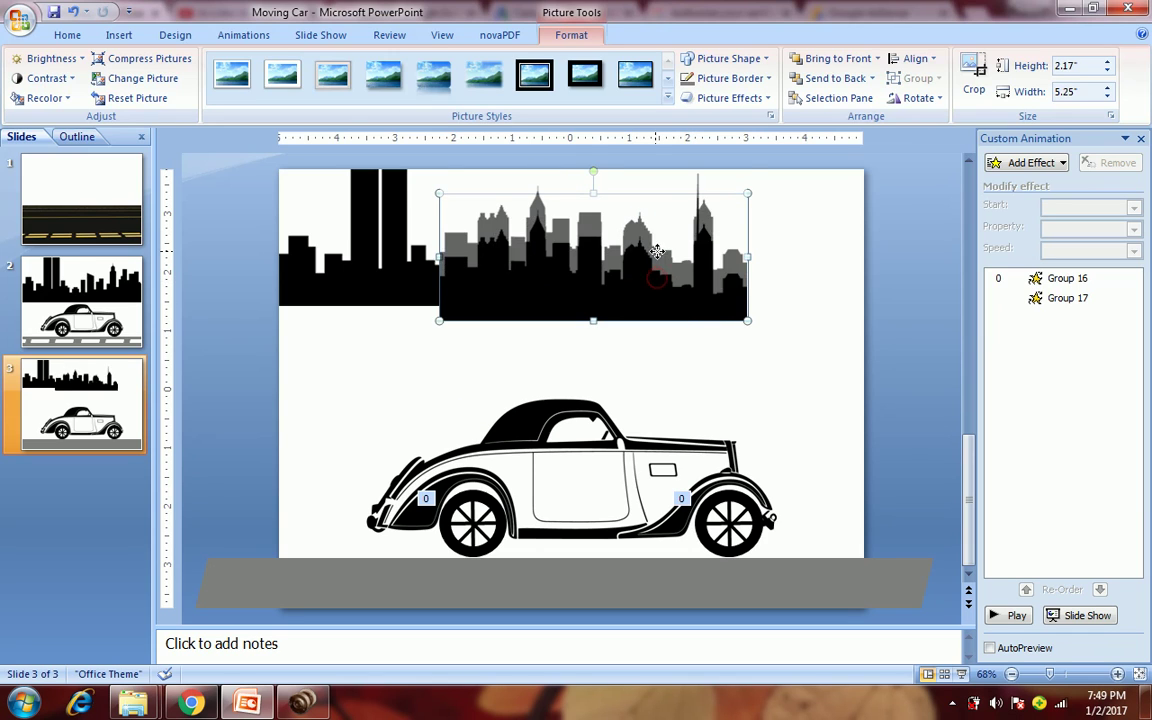
left_click_drag(656, 251, 656, 227)
left_click_drag(747, 297, 772, 308)
left_click_drag(670, 268, 888, 267)
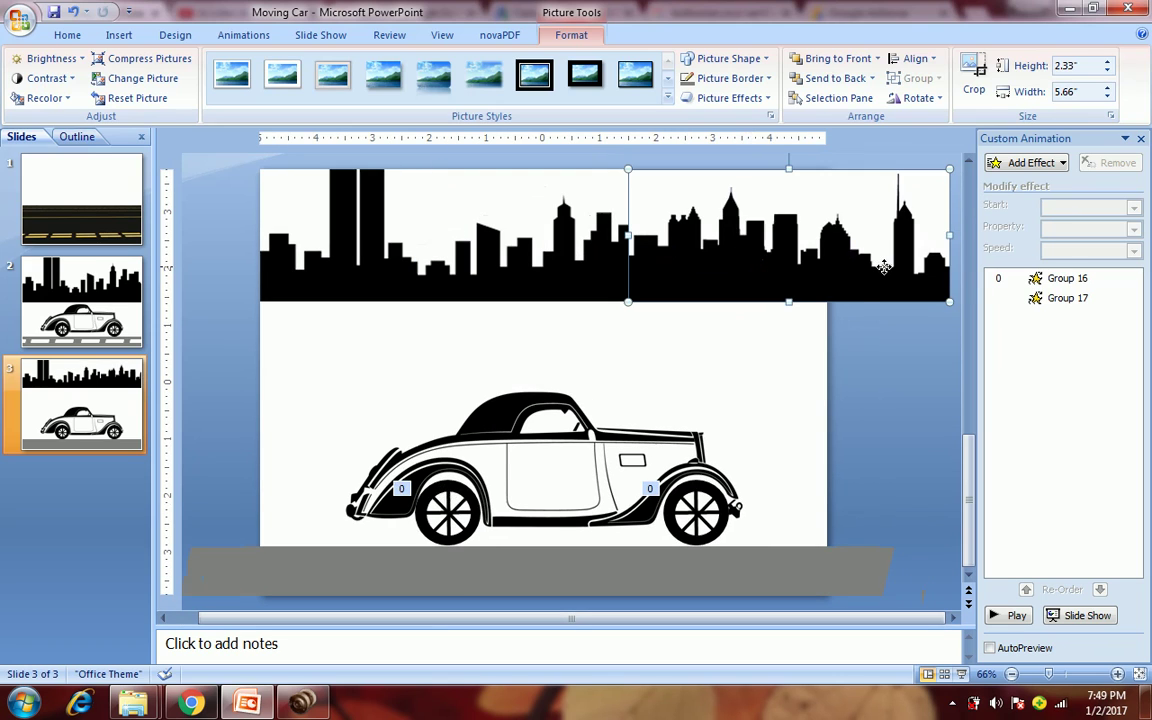
left_click(838, 350)
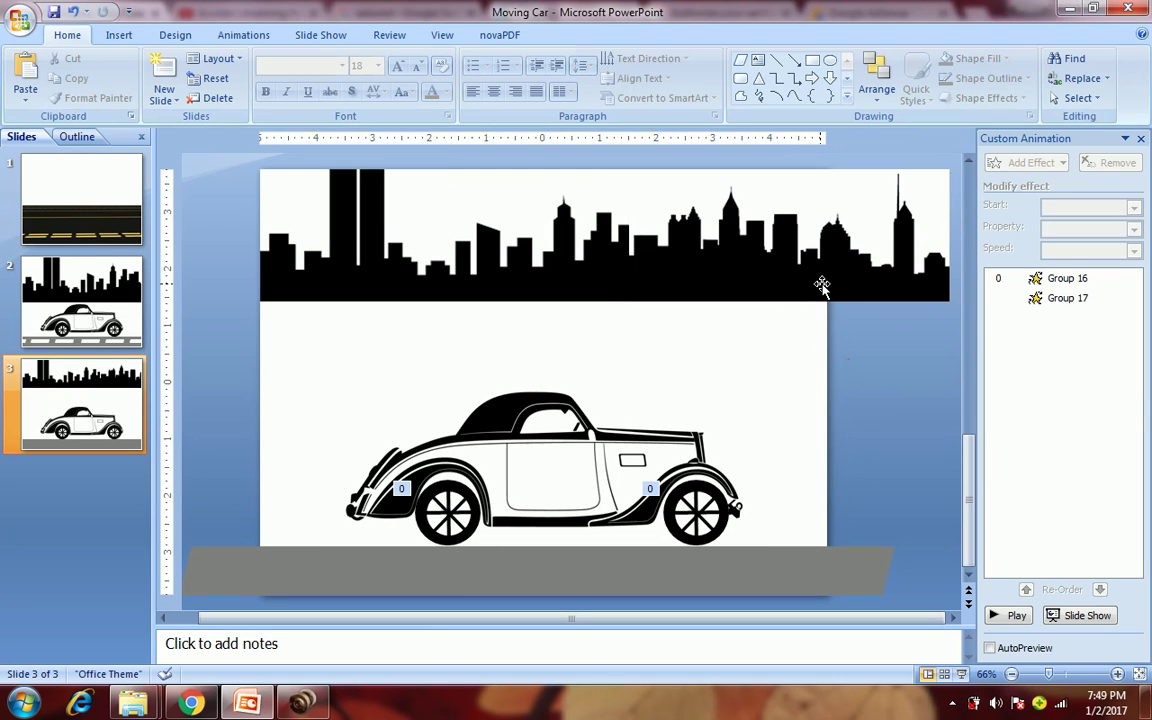
- Group the left and right skyline pictures into one object
left_click(818, 287)
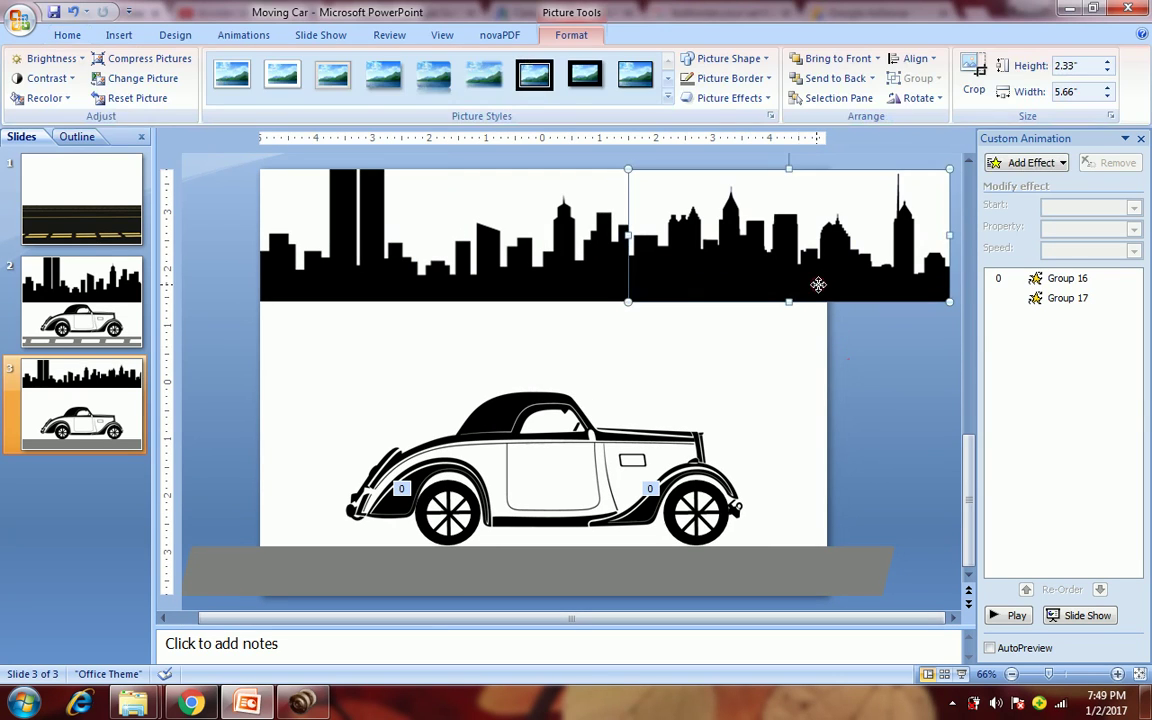
left_click(600, 255, "shift")
right_click(598, 252)
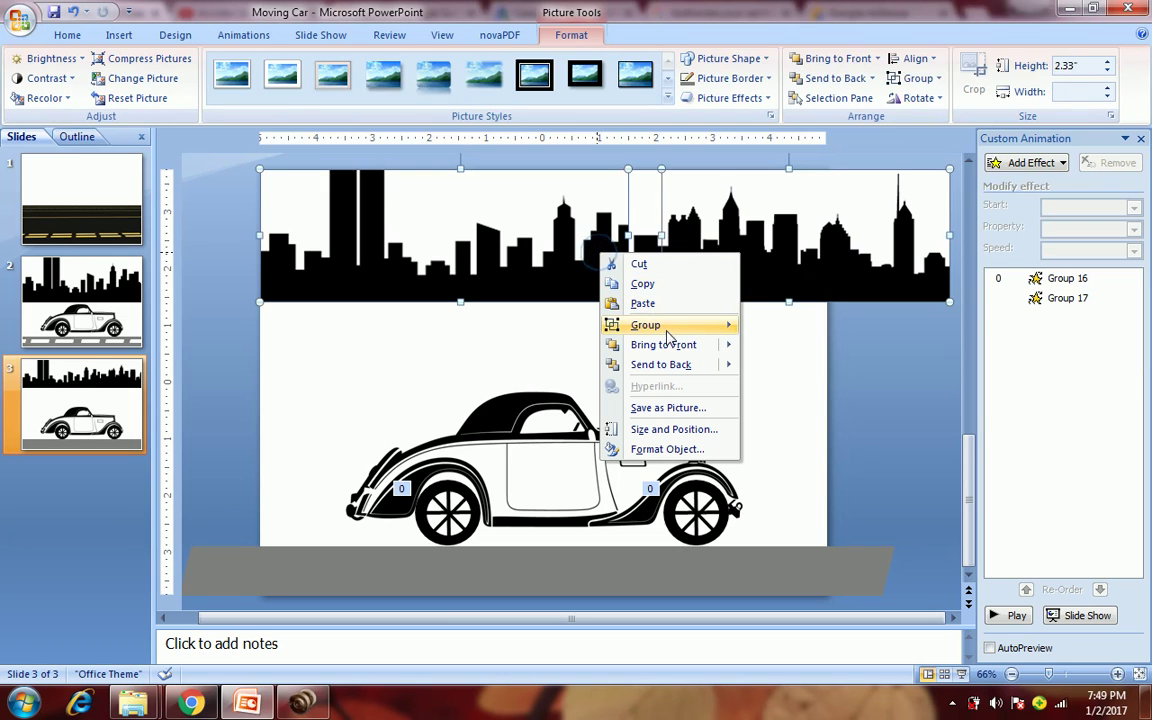
mouse_move(660, 326)
left_click(762, 328)
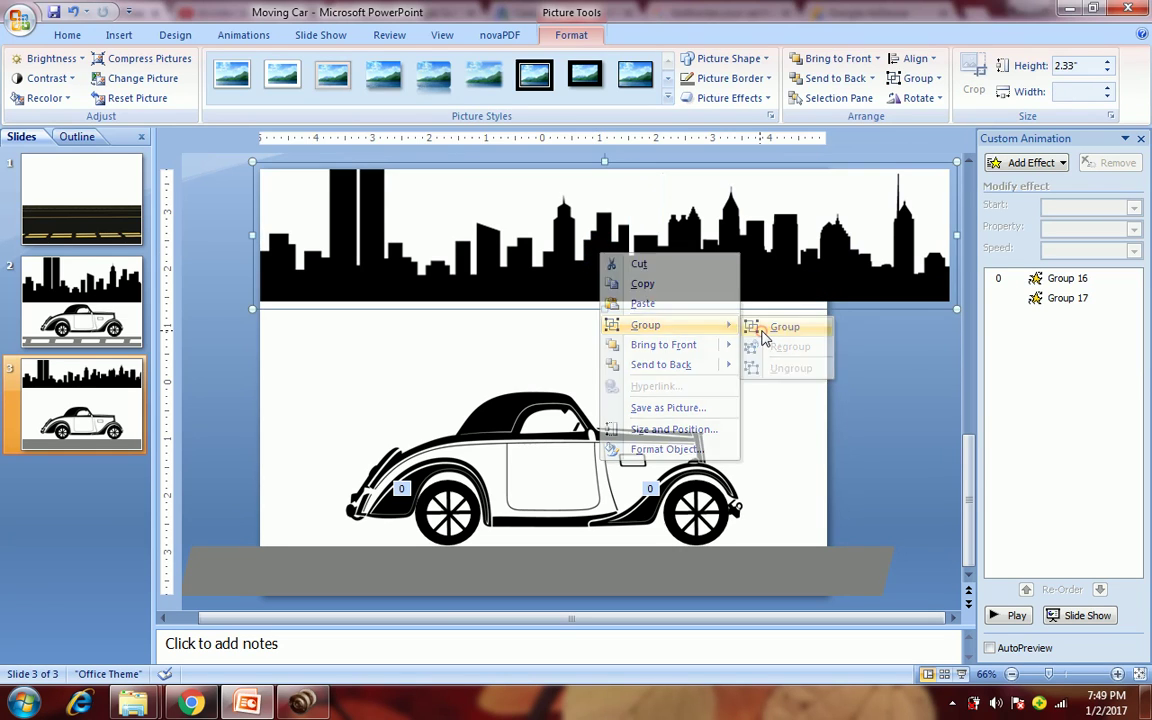
left_click(845, 372)
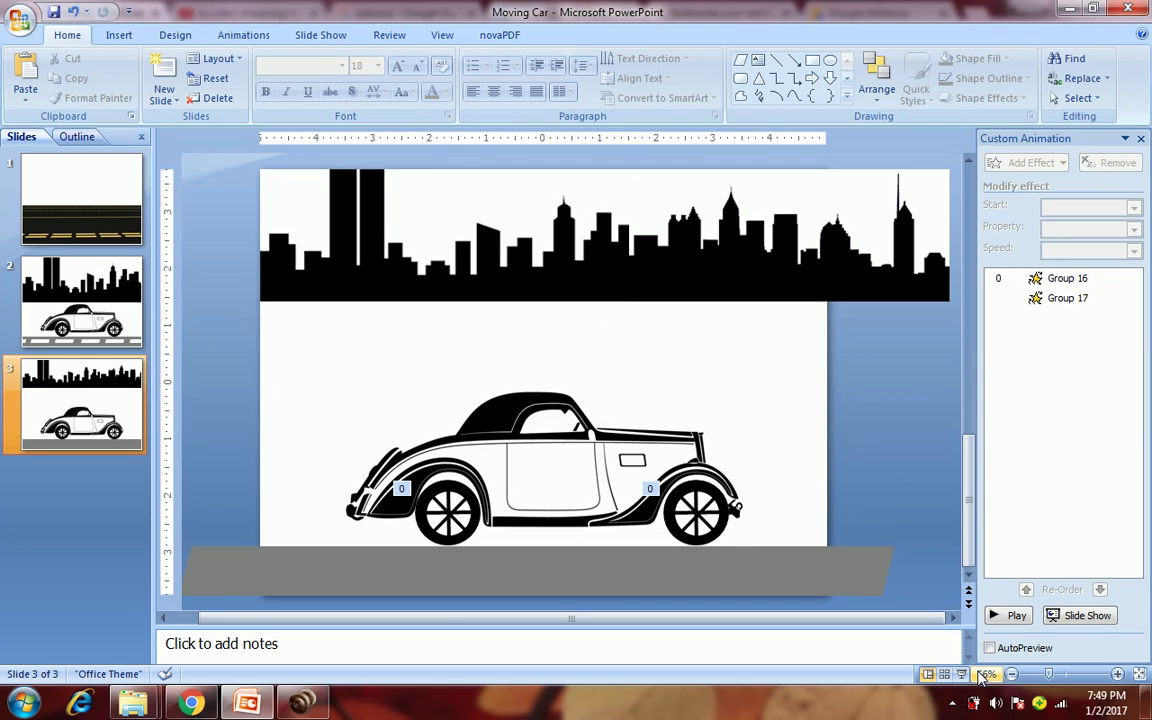
left_click(1010, 674)
- Select the skyline group and nudge it slightly into position
left_click(1010, 674)
left_click(1010, 674)
left_click(1010, 674)
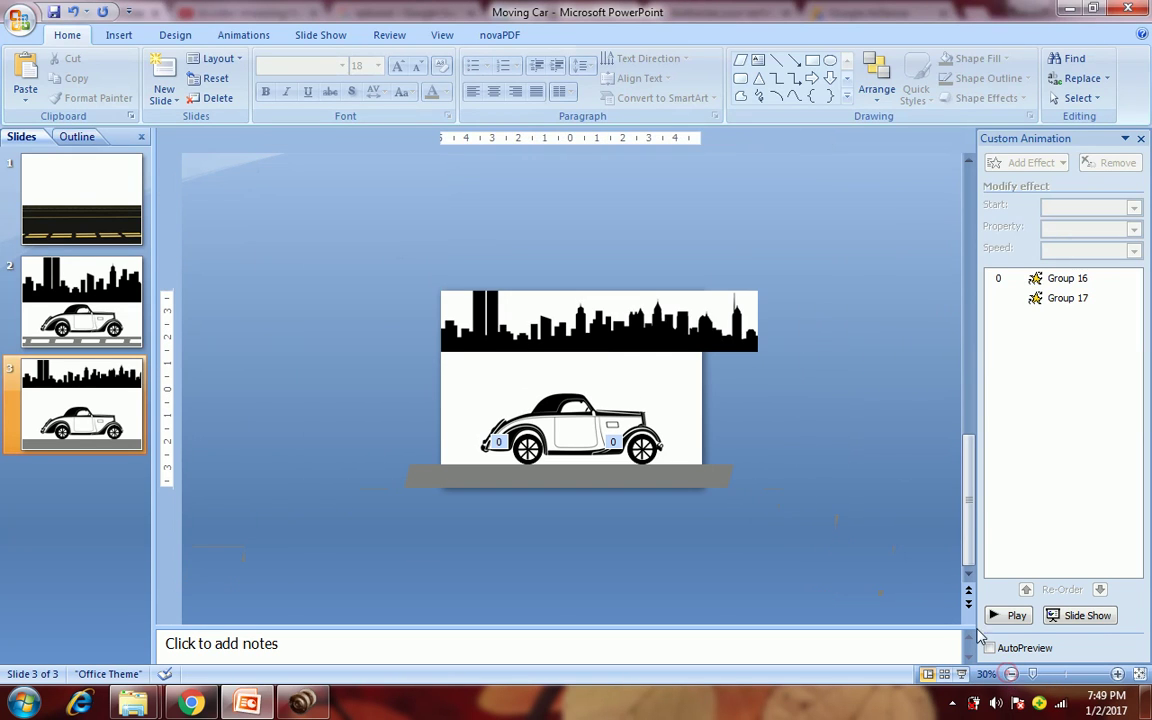
left_click(813, 381)
mouse_move(803, 258)
left_mouse_down()
mouse_move(494, 334)
mouse_move(432, 372)
left_mouse_up()
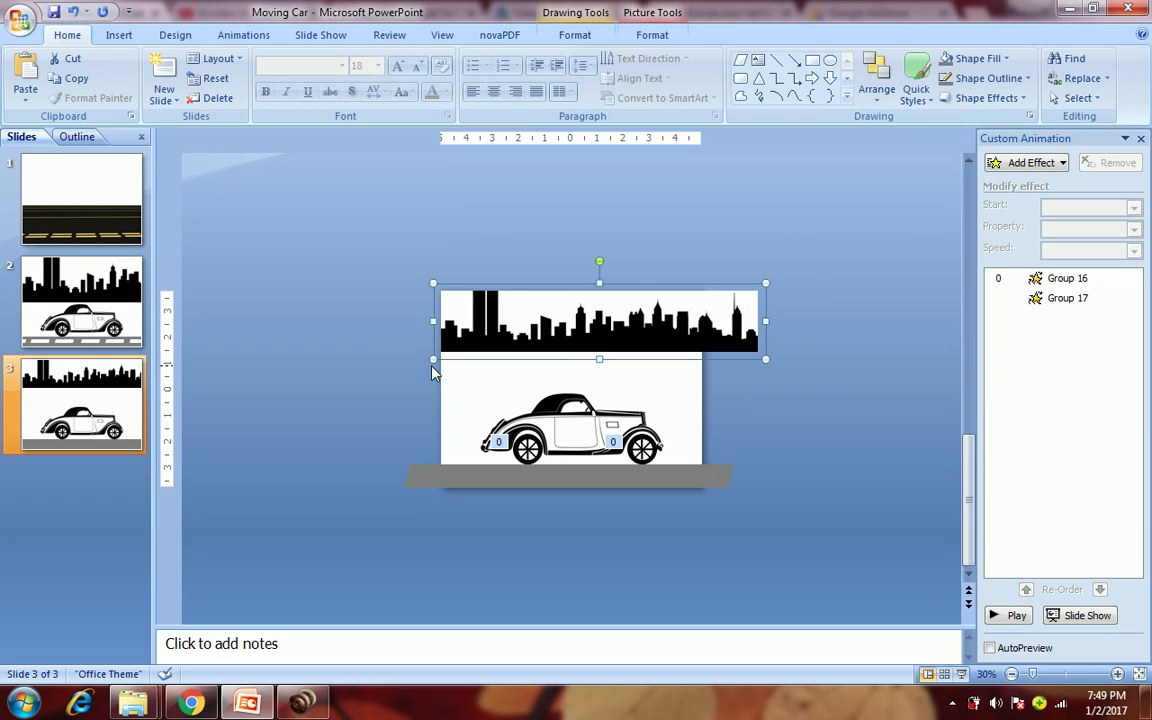
left_click_drag(715, 355, 988, 347)
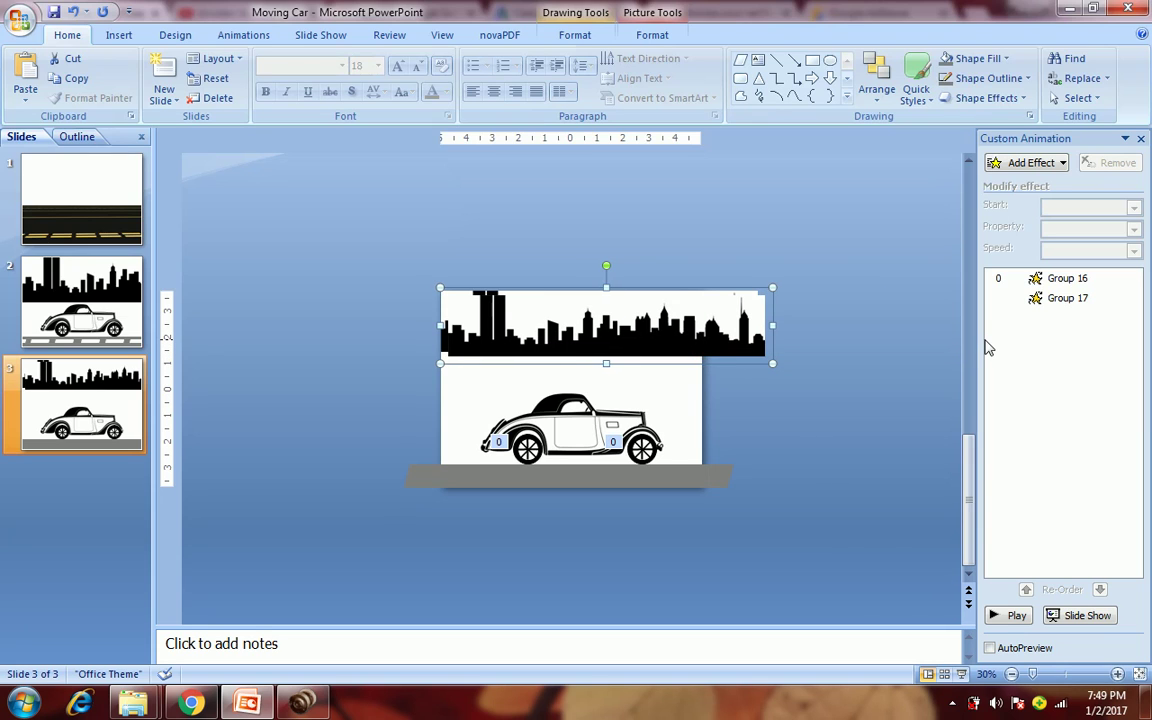
key("Up")
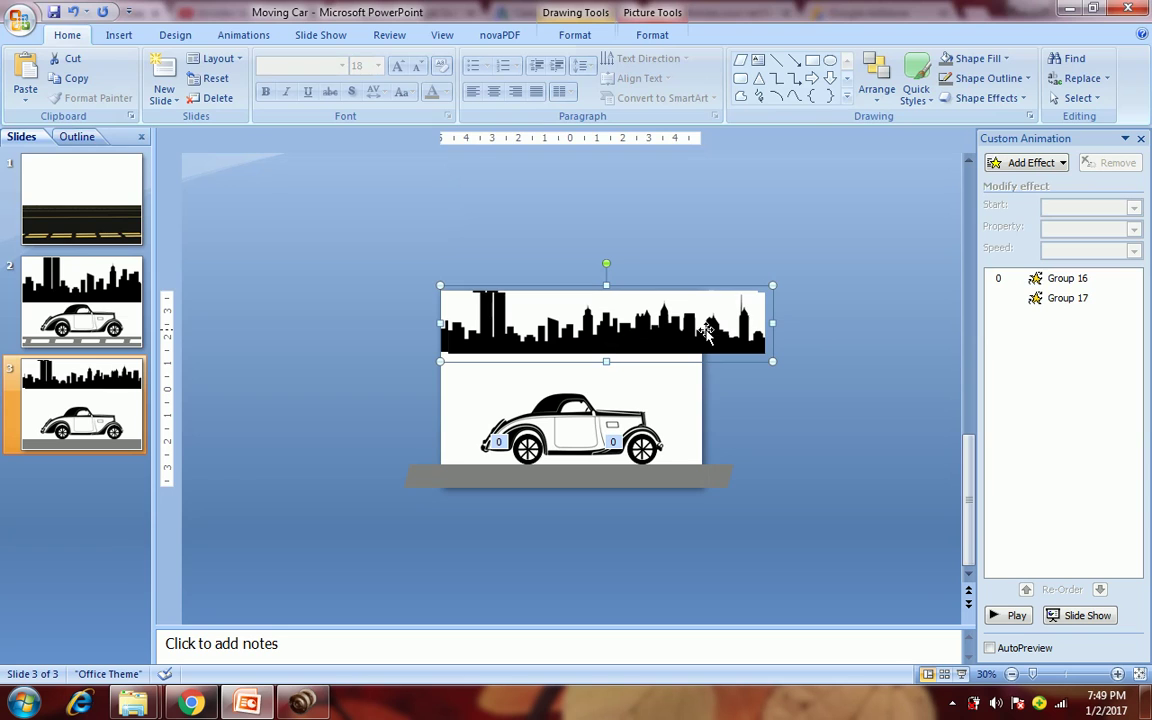
- Place a skyline copy to the right, aligned flush with the original
left_click_drag(706, 333, 928, 338)
key("Right")
key("Right")
key("Right")
key("Right")
key("Right")
key("Right")
key("Right")
key("Right")
key("Right")
key("Right")
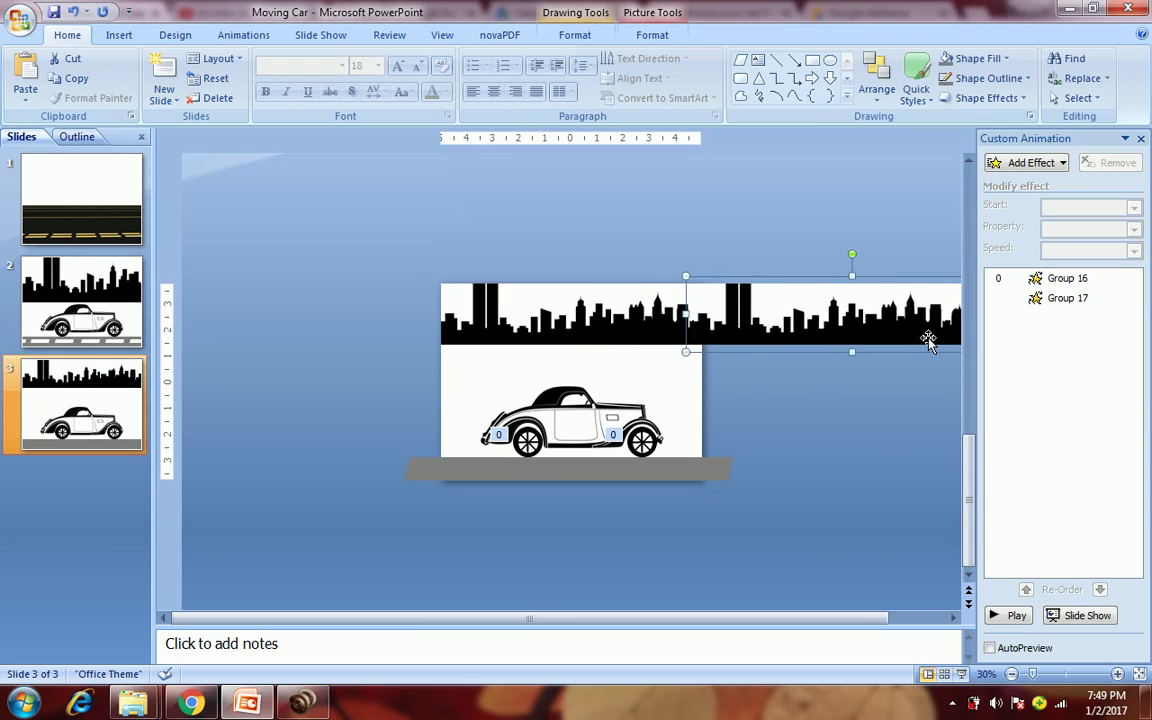
key("Right")
key("Right")
key("Right")
key("Left")
key("Left")
key("Left")
key("Left")
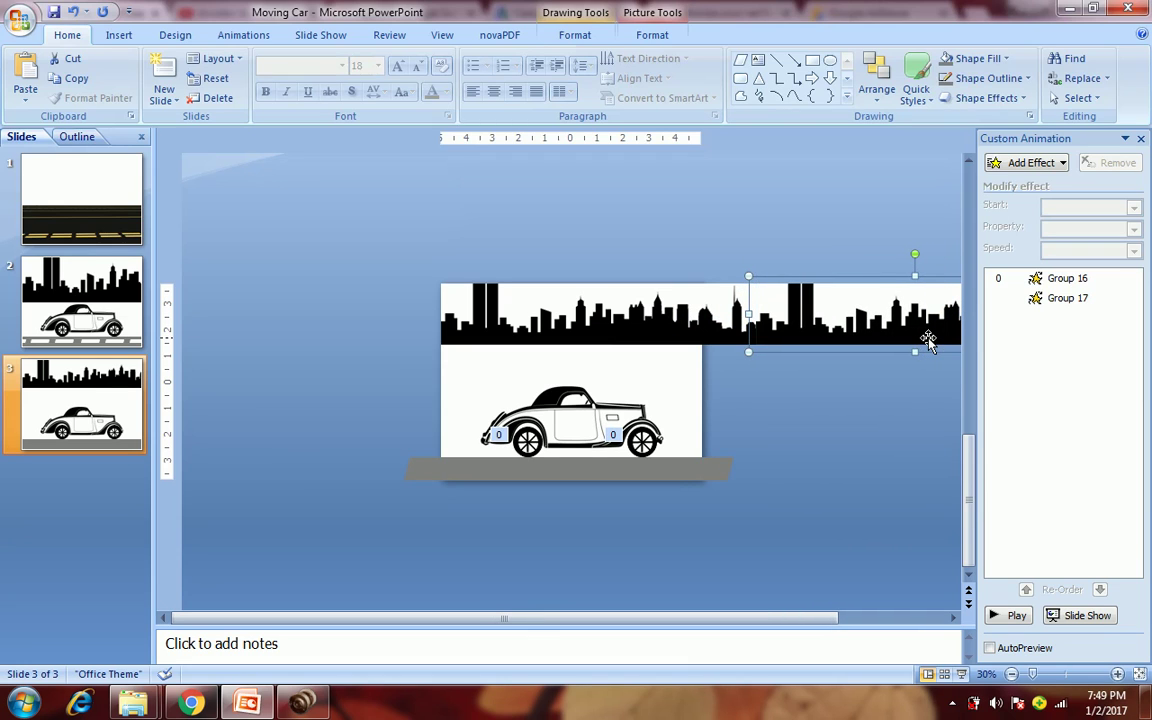
left_click(869, 400)
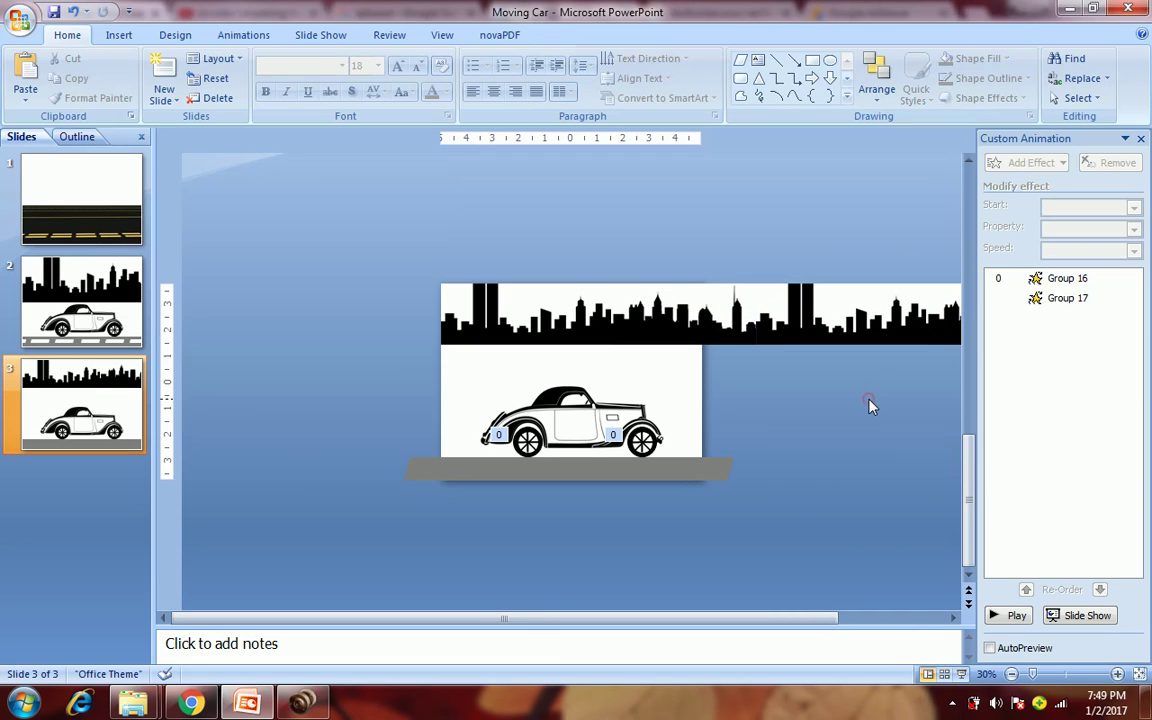
- Group both skyline pieces into one wide strip
left_click(1011, 674)
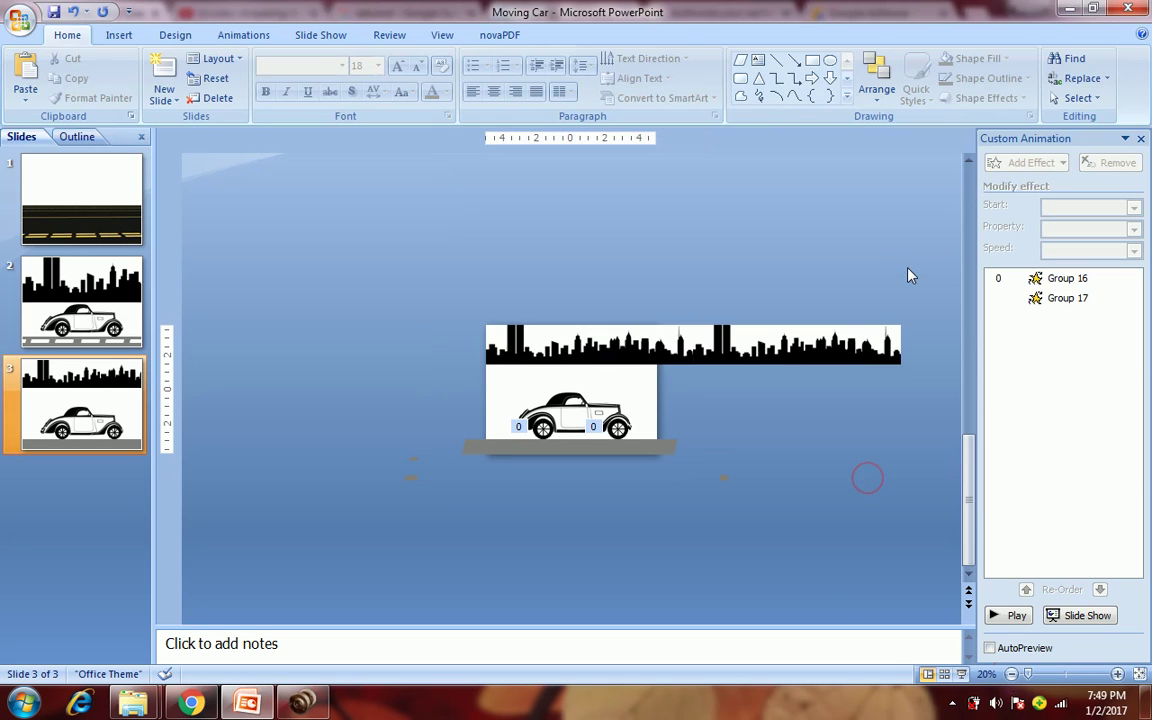
mouse_move(905, 268)
left_mouse_down()
mouse_move(792, 404)
mouse_move(572, 340)
mouse_move(470, 366)
left_mouse_up()
right_click(569, 352)
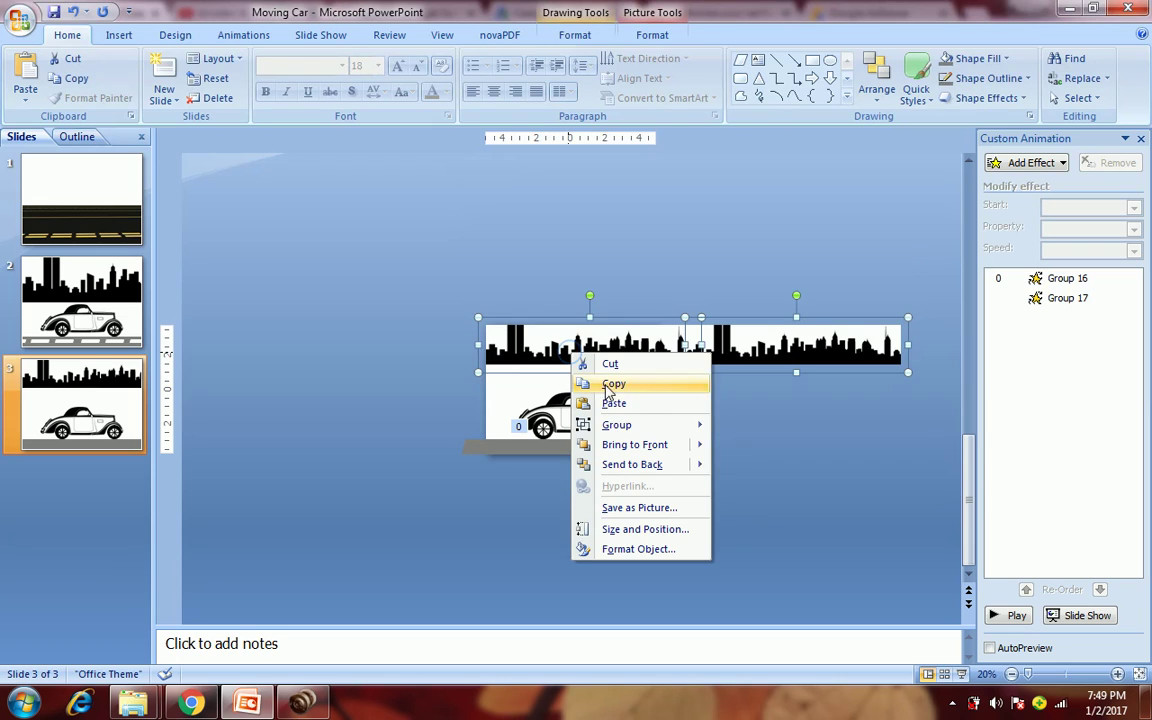
left_click(630, 425)
left_click(745, 430)
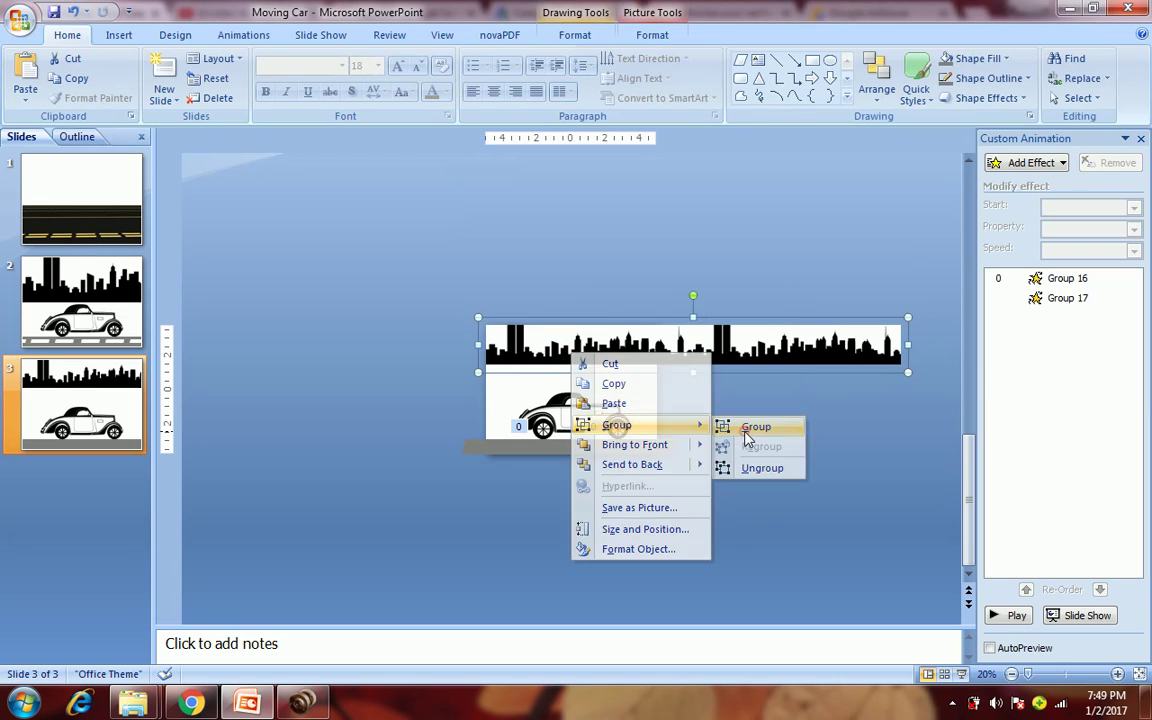
left_click(755, 437)
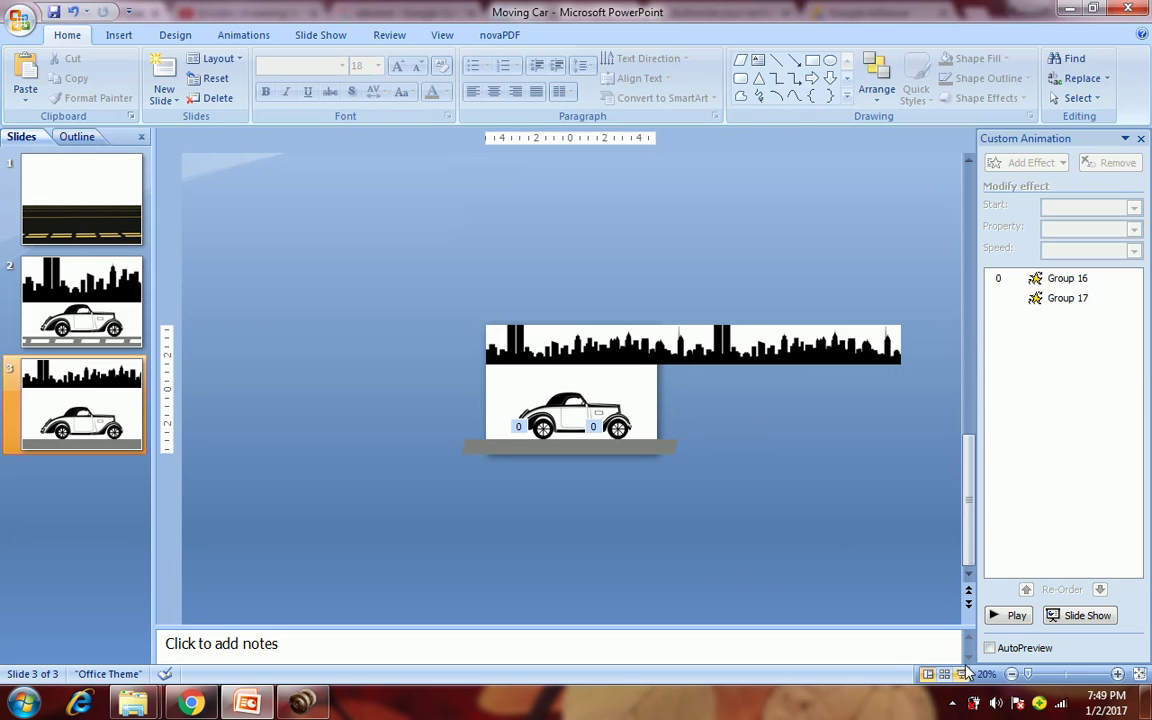
- At 50% zoom, draw a small rounded-rectangle dash on the road's left with white fill and outline
left_click(1117, 674)
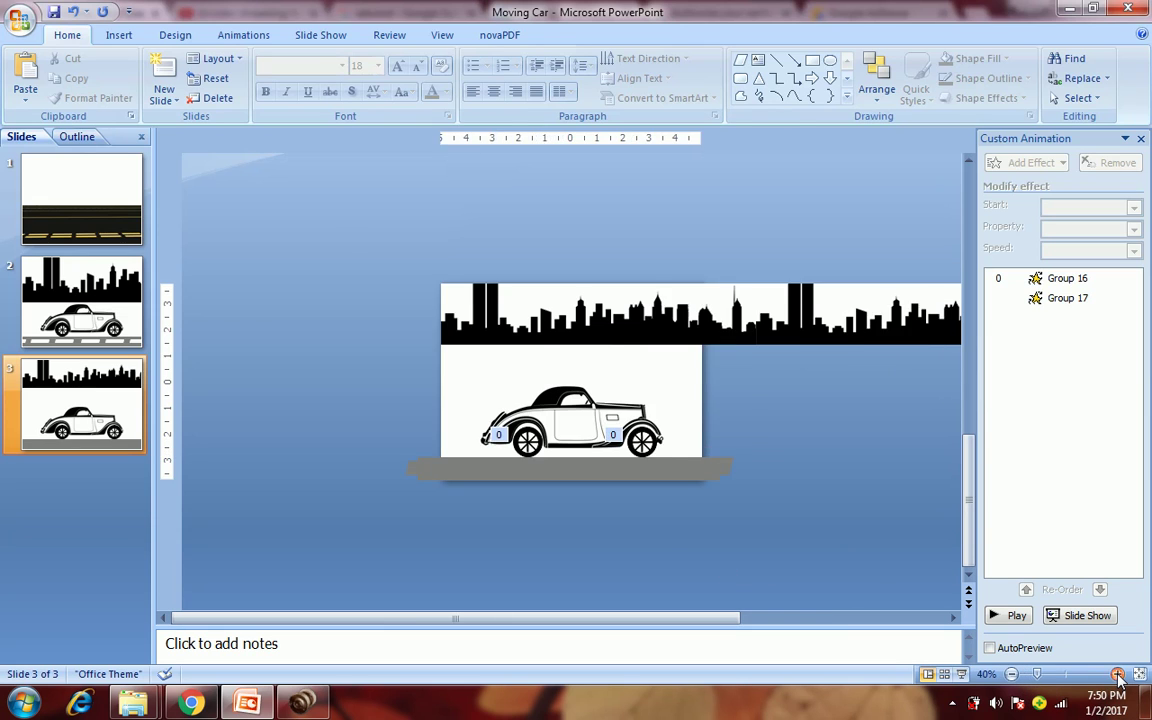
left_click(1117, 674)
left_click(1117, 674)
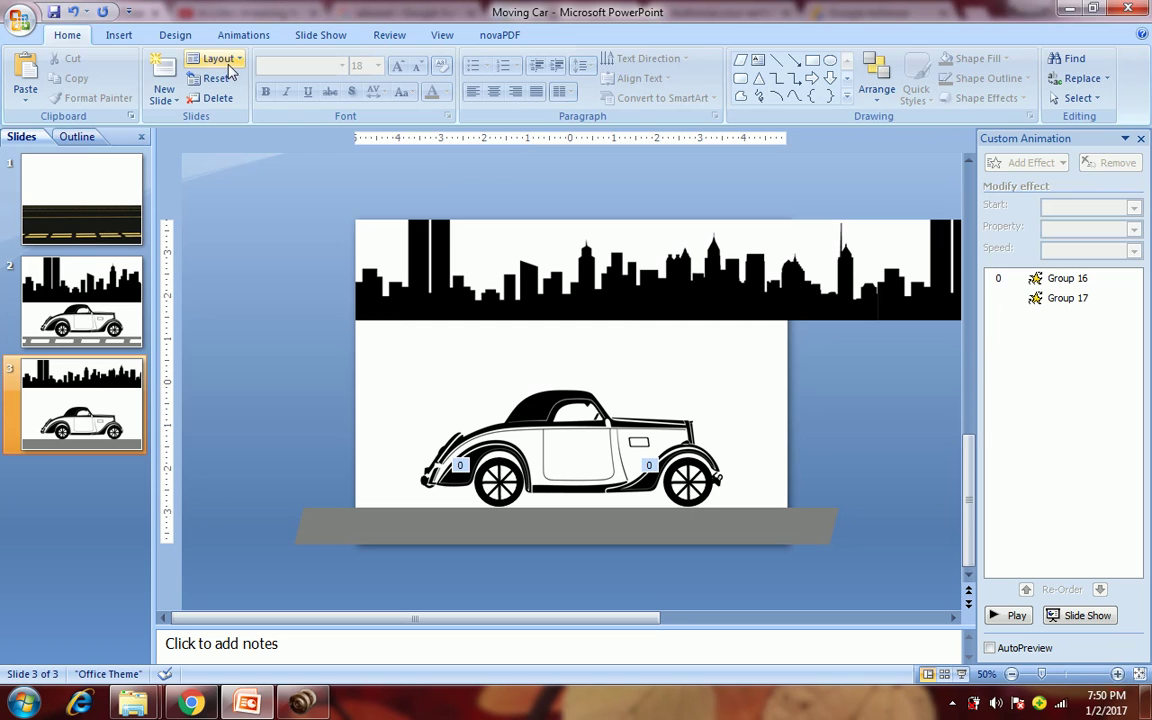
left_click(118, 34)
left_click(187, 100)
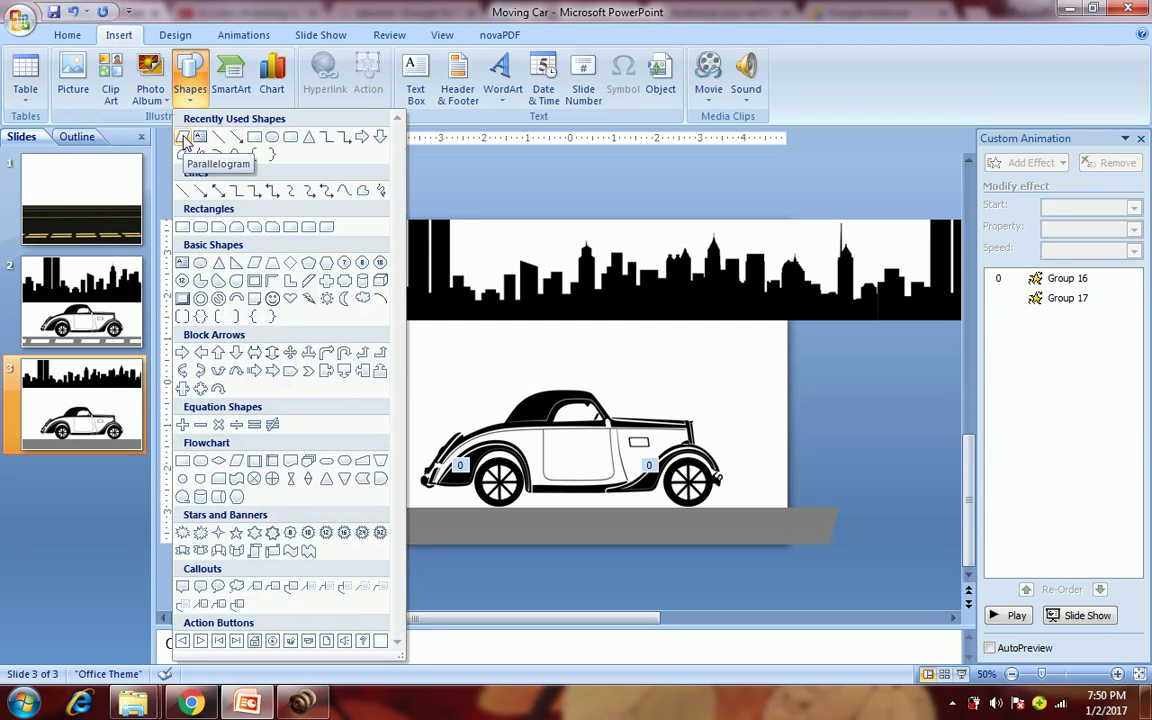
left_click(184, 138)
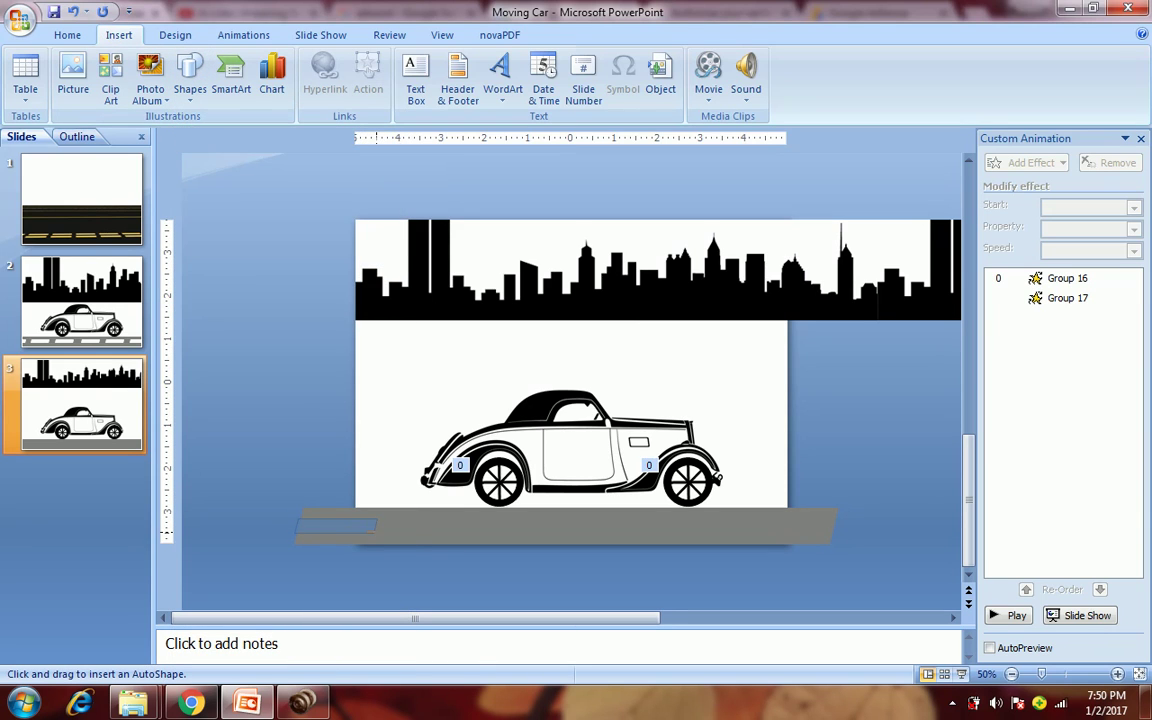
left_click_drag(376, 526, 377, 533)
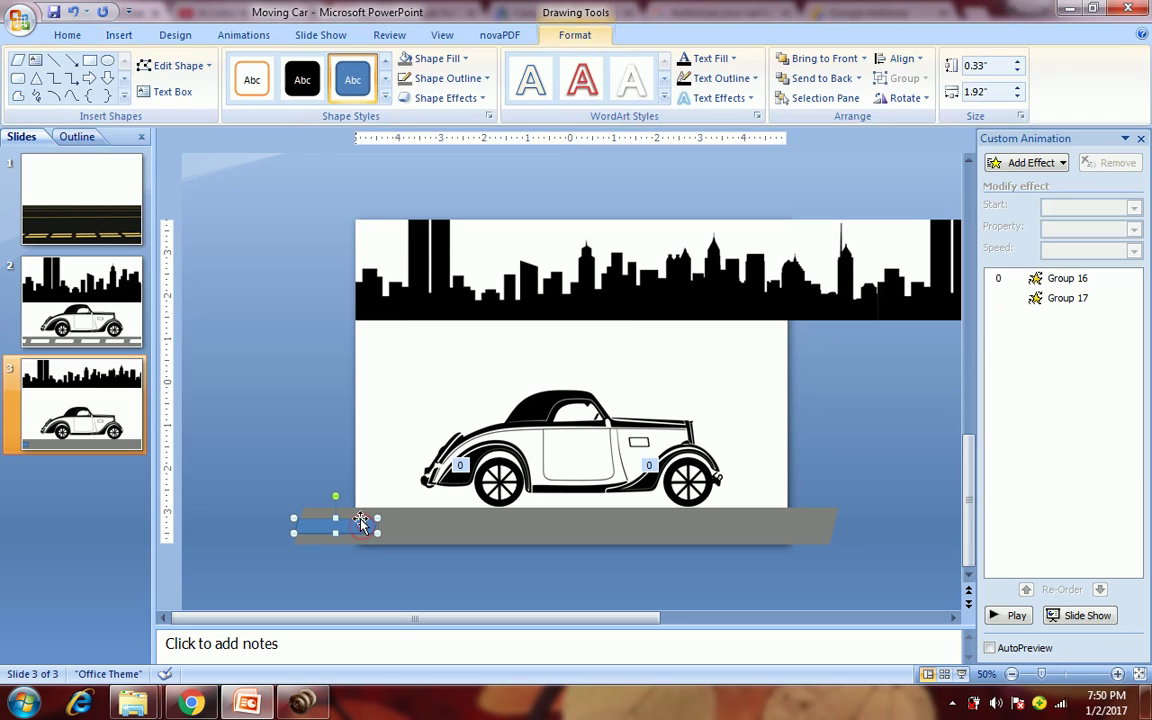
left_click(424, 62)
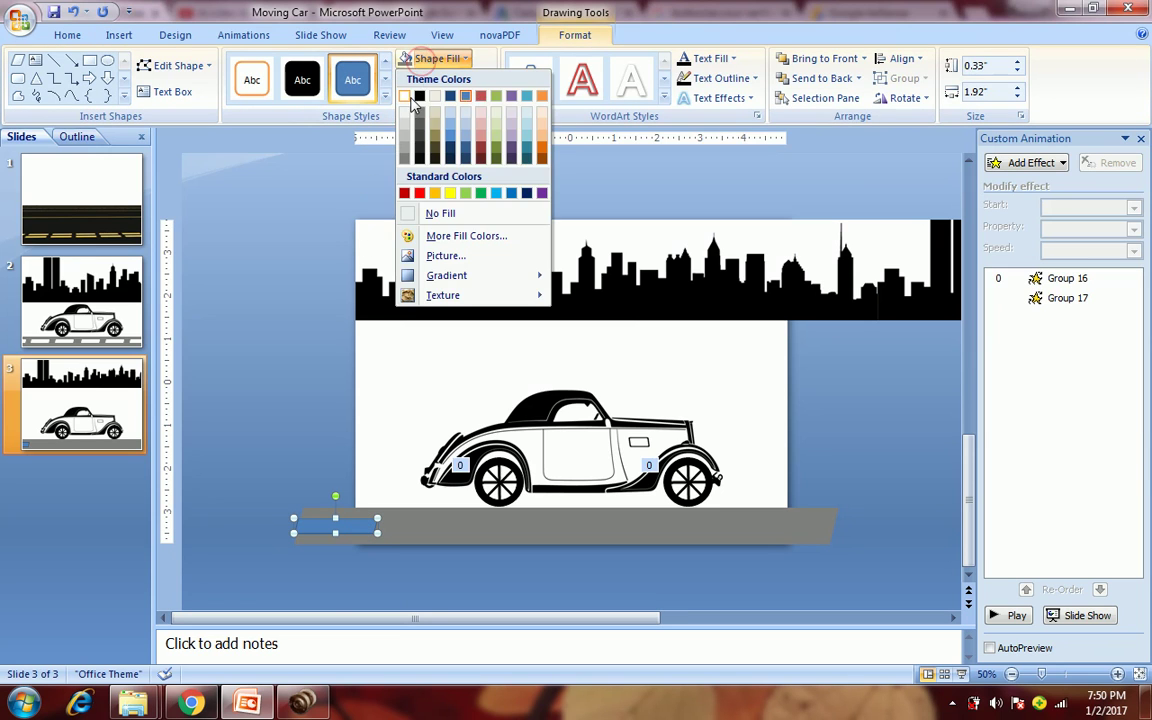
left_click(404, 95)
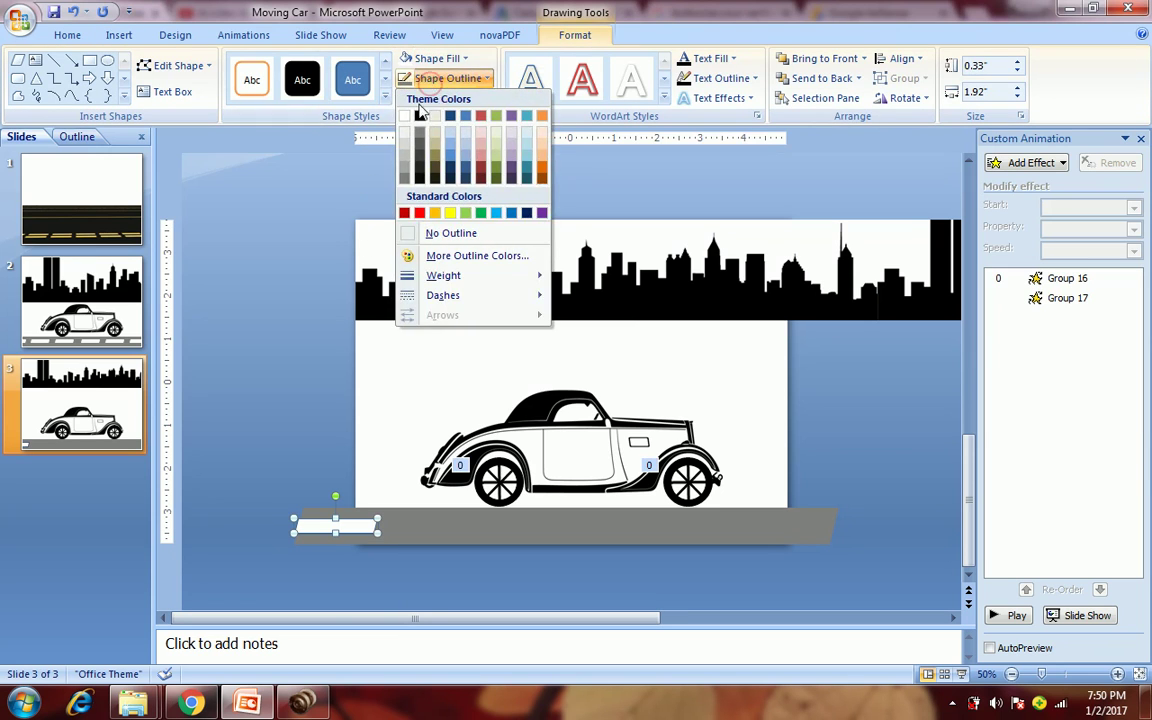
left_click(403, 147)
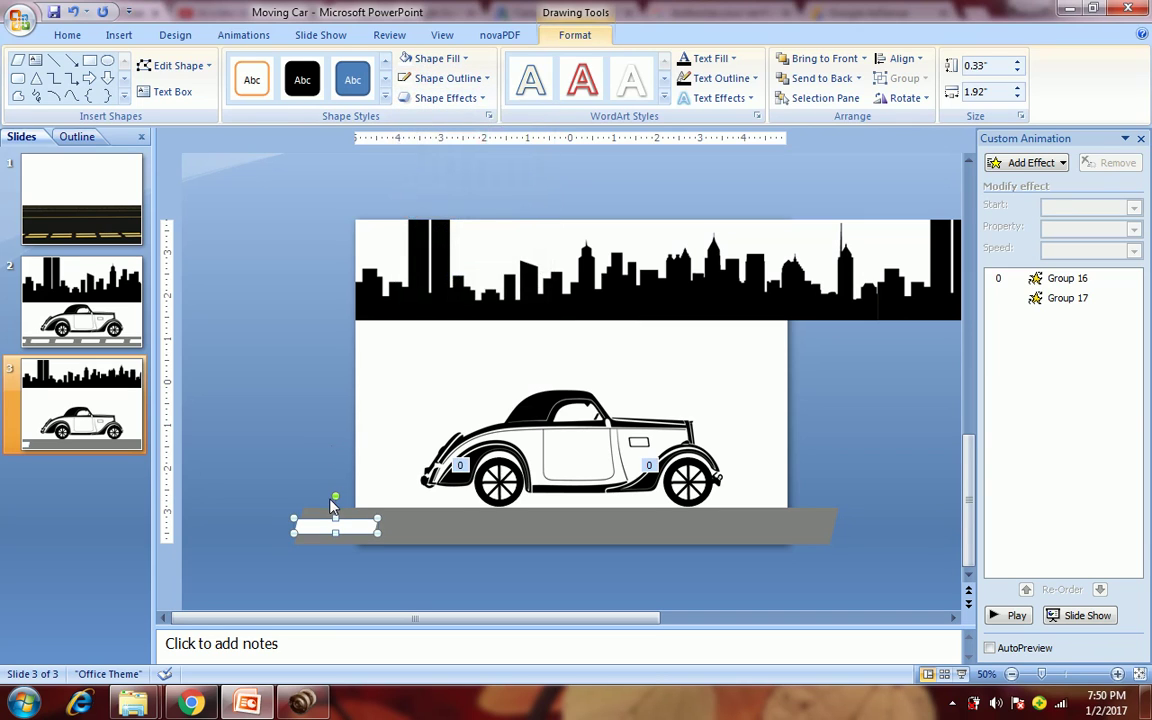
left_click_drag(335, 519, 336, 524)
- Position the dash and step copies of the dashes along the grey road
key("Up")
key("Right")
key("Right")
key("Right")
key("Right")
key("Right")
key("Right")
key("Right")
key("Right")
key("Right")
key("Right")
key("Right")
key("Right")
key("Right")
key("Right")
key("Right")
key("Right")
key("Right")
key("Right")
key("Right")
key("Right")
key("Right")
key("Right")
key("Right")
key("Right")
key("Right")
key("Right")
left_click_drag(279, 508, 493, 545)
key("Right")
key("Right")
key("Right")
key("Right")
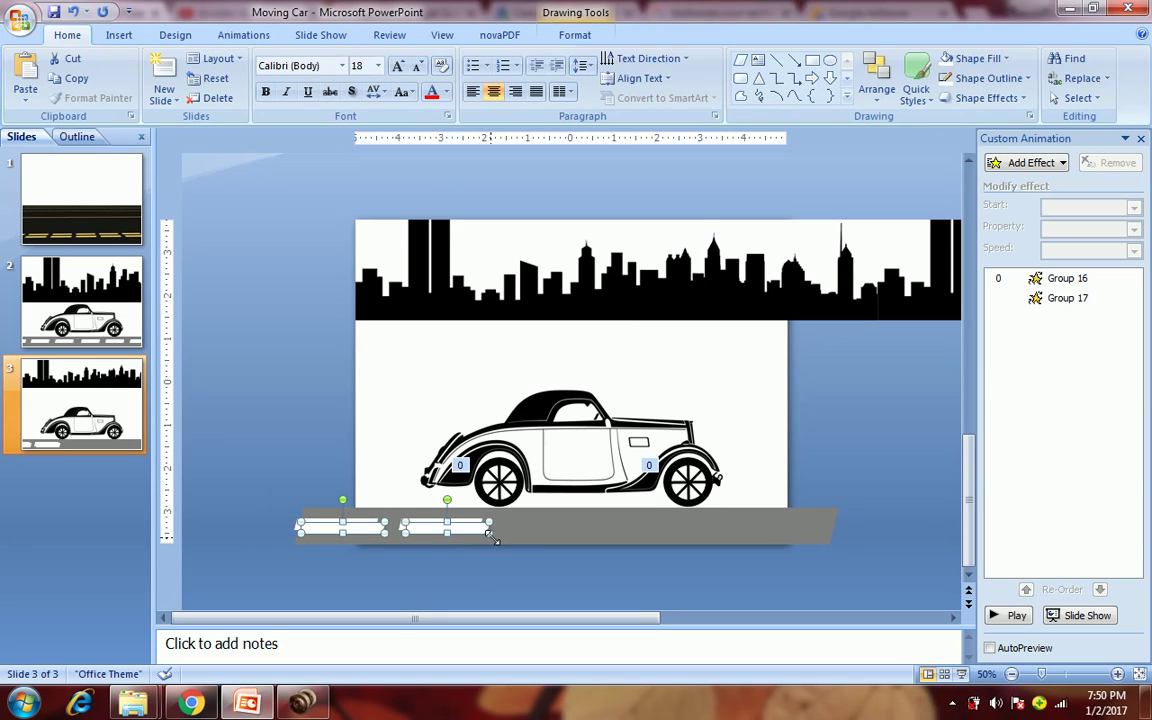
key("Right")
key("Right")
key("Right")
key("Right")
key("Right")
key("Right")
key("Right")
key("Right")
key("Right")
key("Right")
key("Right")
key("Right")
key("Right")
key("Right")
key("Right")
key("Right")
key("Right")
key("Right")
key("Right")
key("Right")
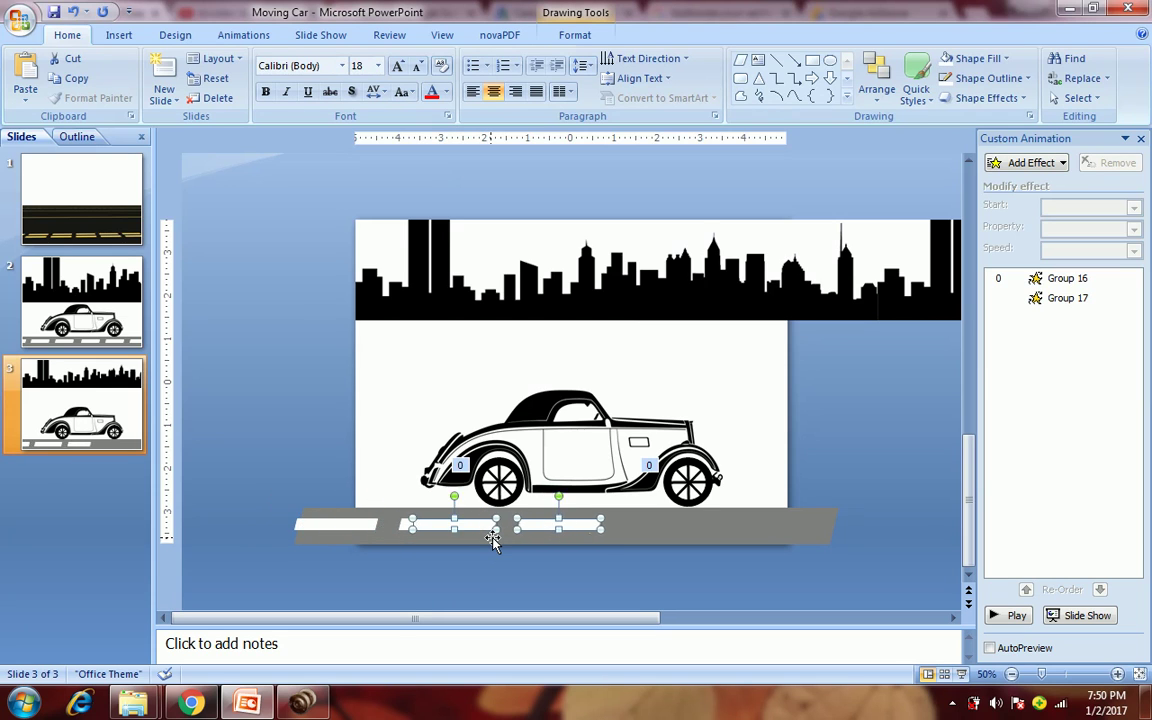
key("Right")
key("Right")
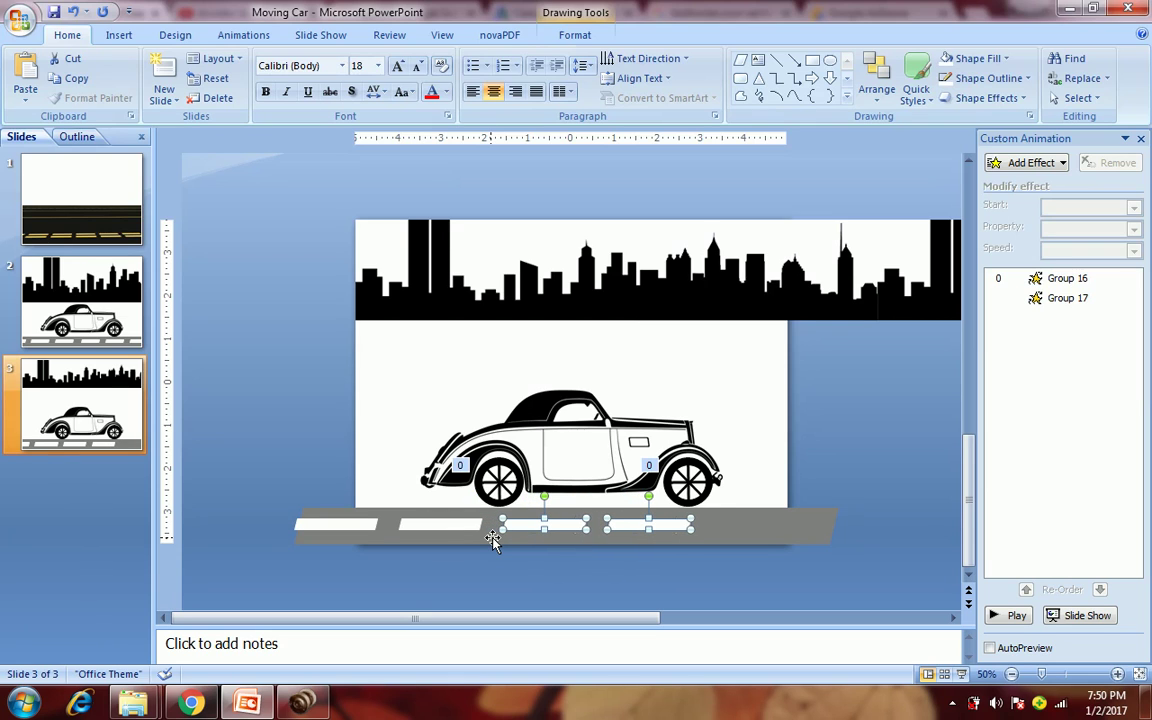
left_click(575, 572)
- Shift the whole row of road dashes slightly right to continue past the edge
mouse_move(273, 503)
left_mouse_down()
mouse_move(481, 566)
mouse_move(727, 559)
left_mouse_up()
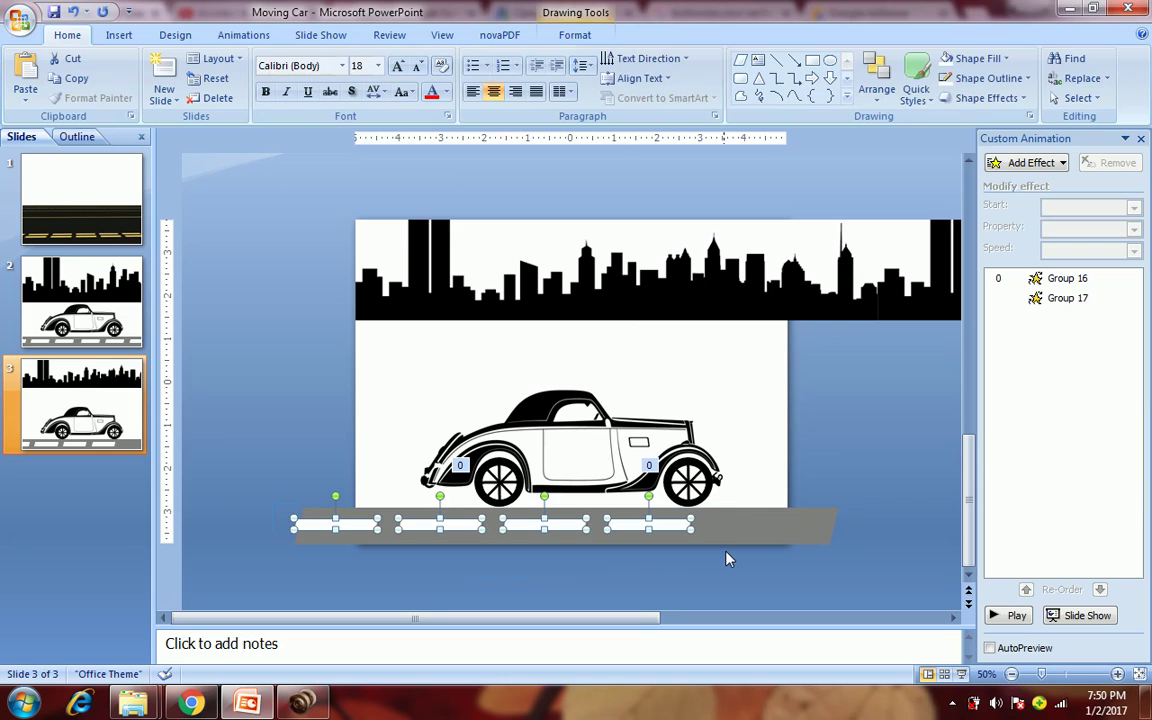
key("Right")
key("Right")
key("Right")
key("Right")
key("Right")
key("Right")
key("Right")
key("Right")
key("Right")
key("Right")
key("Right")
key("Right")
key("Right")
key("Right")
key("Right")
key("Right")
key("Right")
key("Right")
key("Right")
key("Right")
key("Right")
key("Right")
key("Right")
key("Right")
key("Right")
key("Right")
key("Right")
key("Right")
key("Right")
key("Right")
key("Right")
key("Right")
key("Right")
key("Right")
key("Right")
key("Right")
key("Right")
key("Right")
key("Right")
key("Right")
key("Right")
key("Right")
key("Right")
left_click(727, 558)
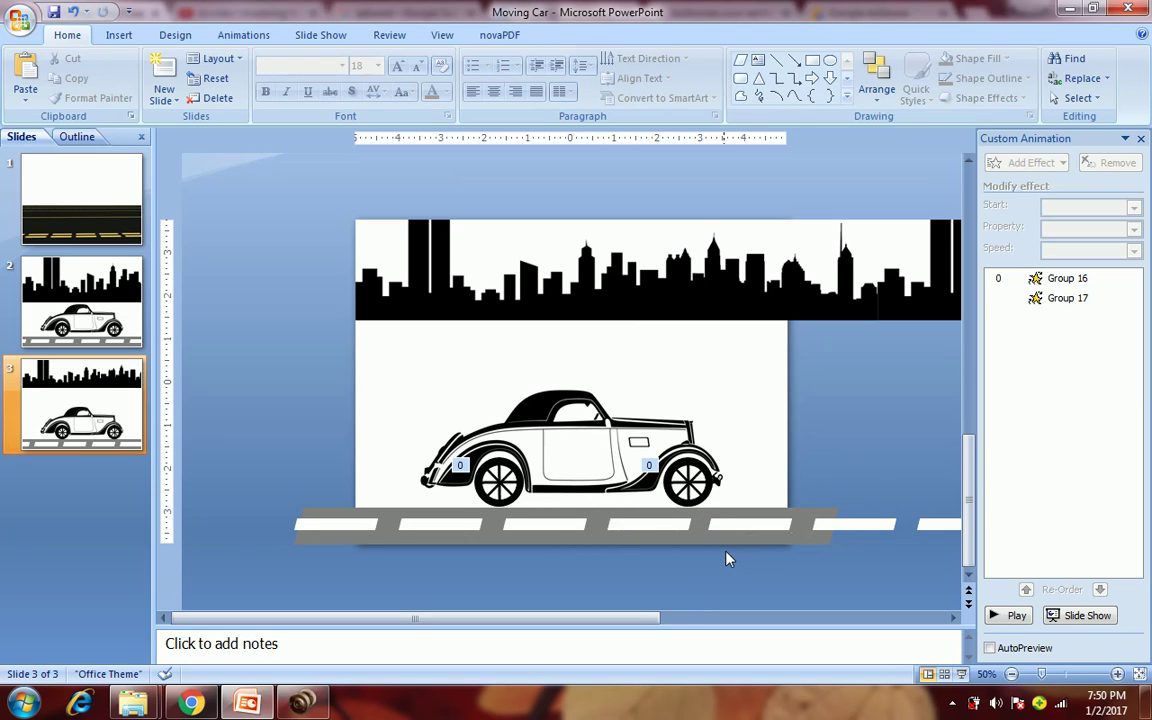
left_click(1011, 674)
left_click(1011, 674)
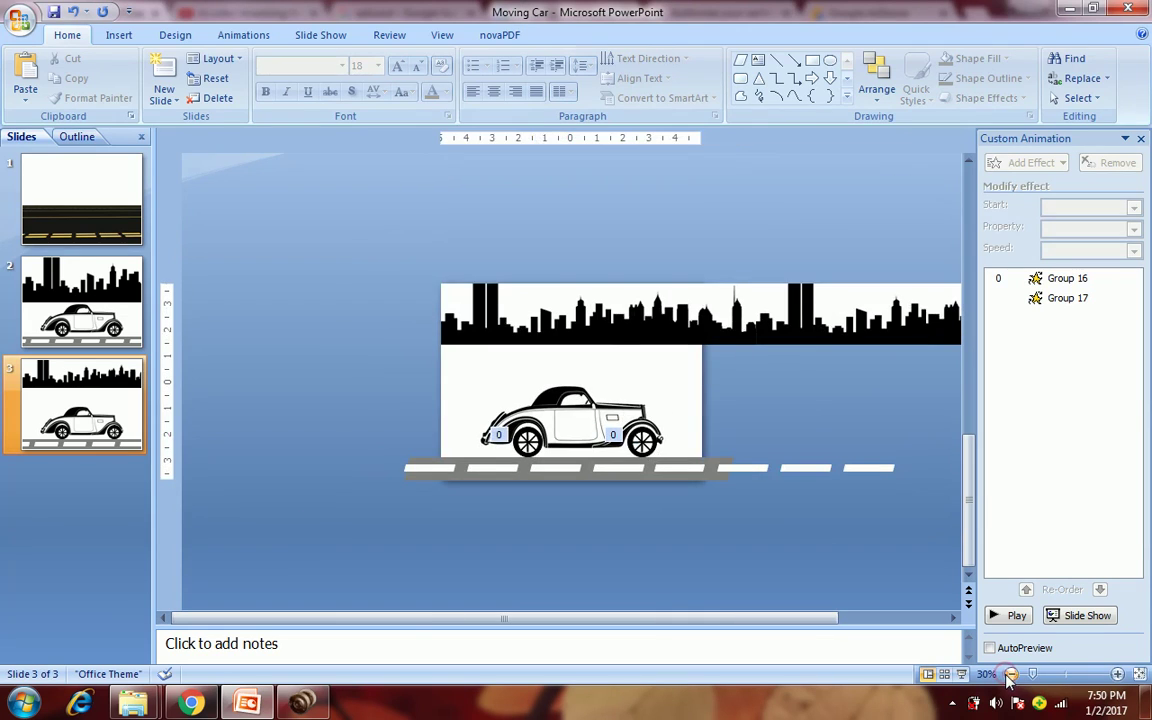
- Group all the white road dashes into one object
mouse_move(909, 460)
left_mouse_down()
mouse_move(738, 494)
mouse_move(905, 452)
mouse_move(394, 483)
left_mouse_up()
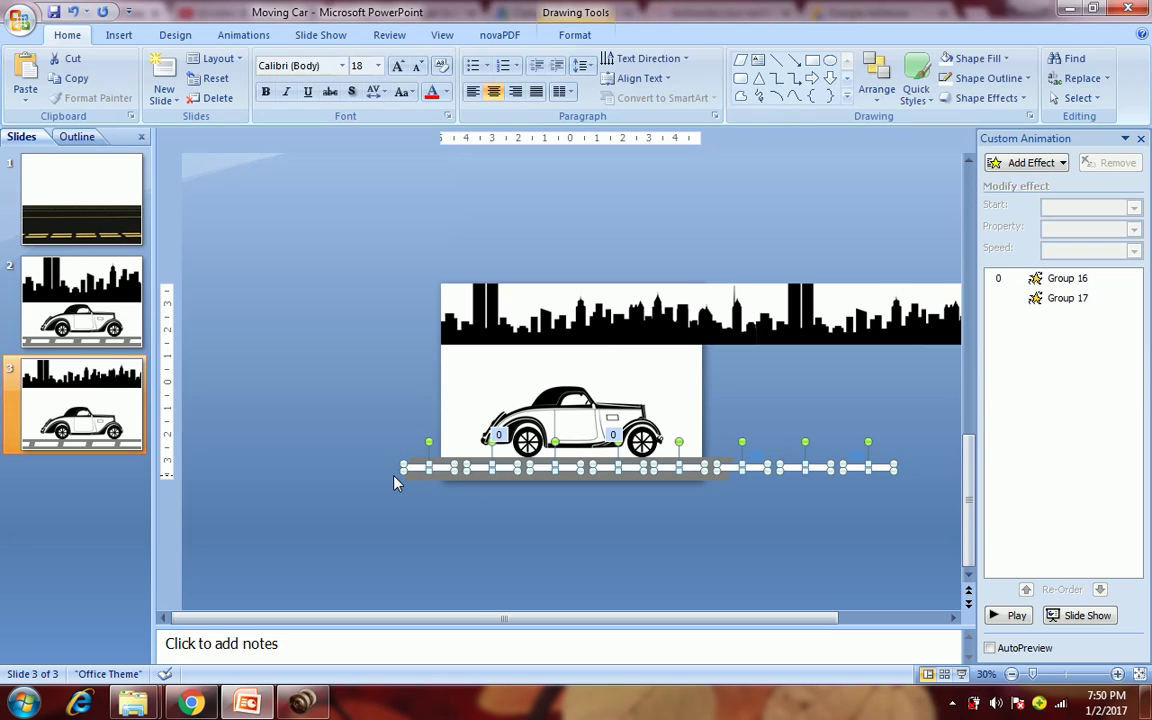
right_click(505, 472)
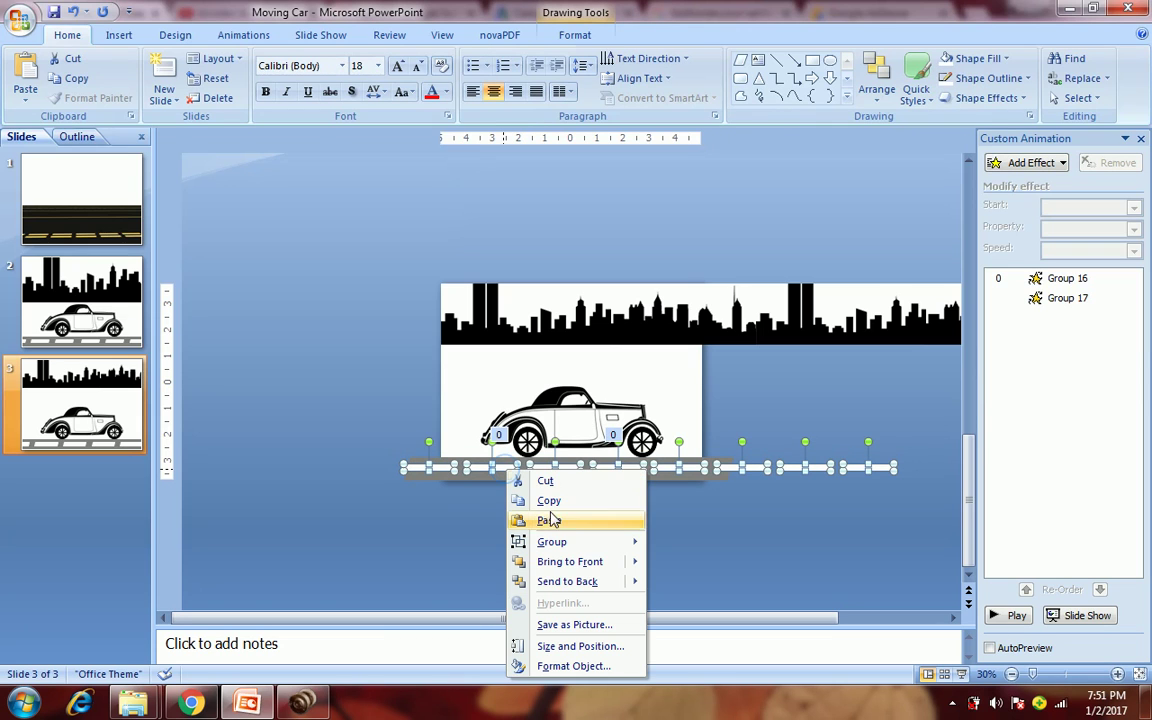
mouse_move(607, 550)
left_click(668, 546)
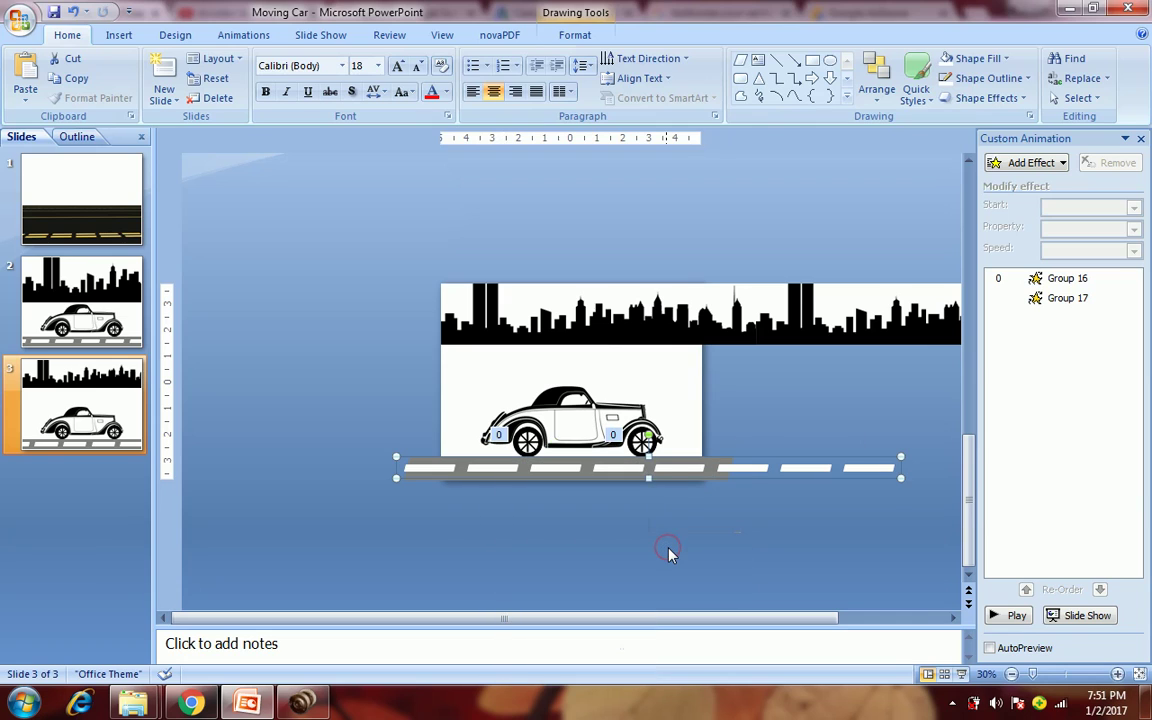
- Duplicate the dash group with Ctrl+D and move the copy five steps right
key("ctrl+d")
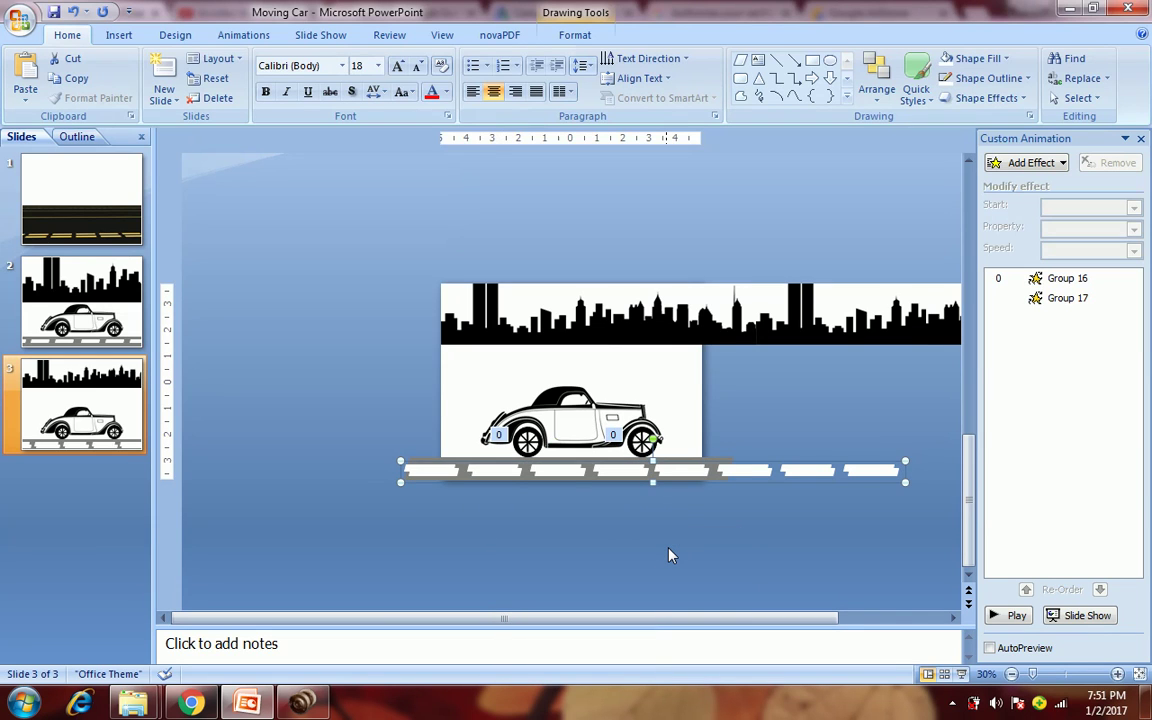
key("Right")
key("Right")
key("Right")
key("Right")
key("Right")
key("Right")
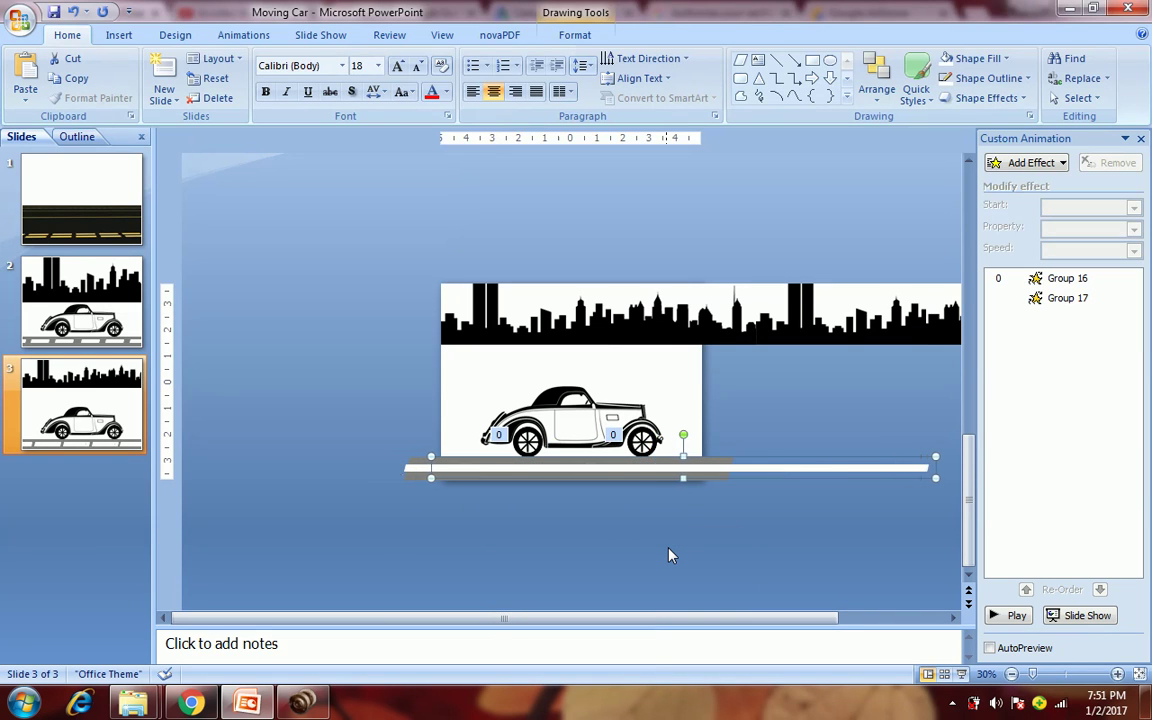
key("Right")
key("Right")
key("Right")
key("Right")
key("Right")
key("Right")
key("Right")
key("Right")
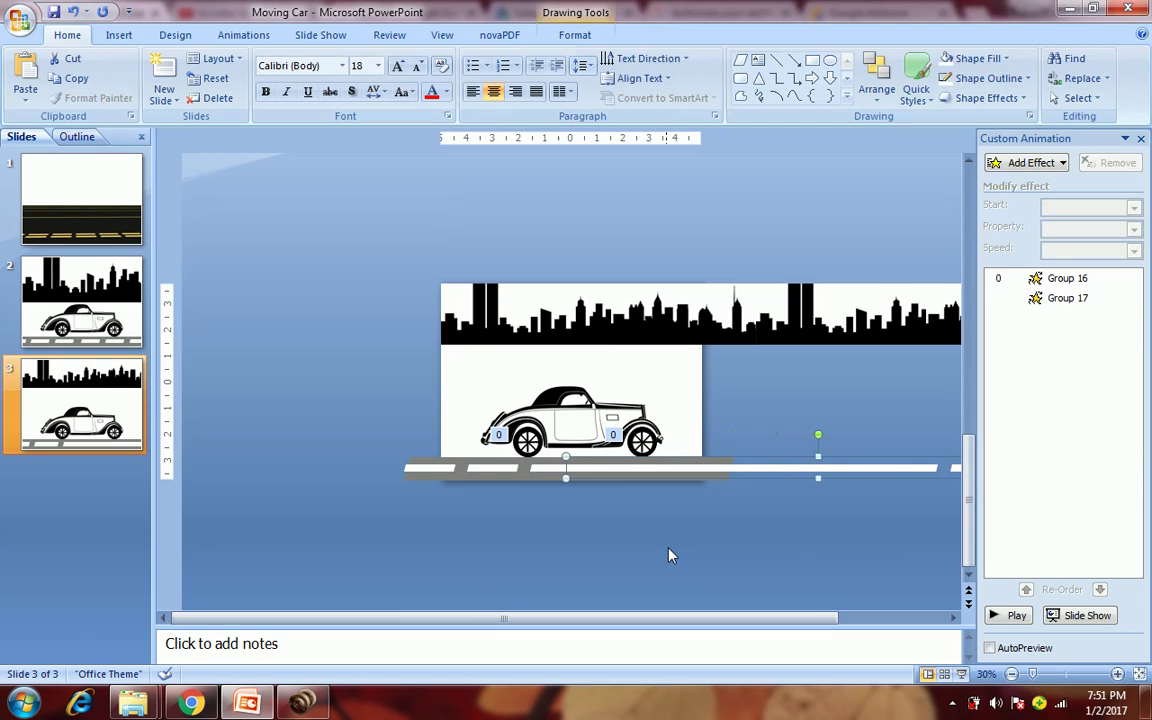
key("Right")
key("Right")
key("Right")
key("Right")
key("Right")
key("Right")
key("Right")
key("Right")
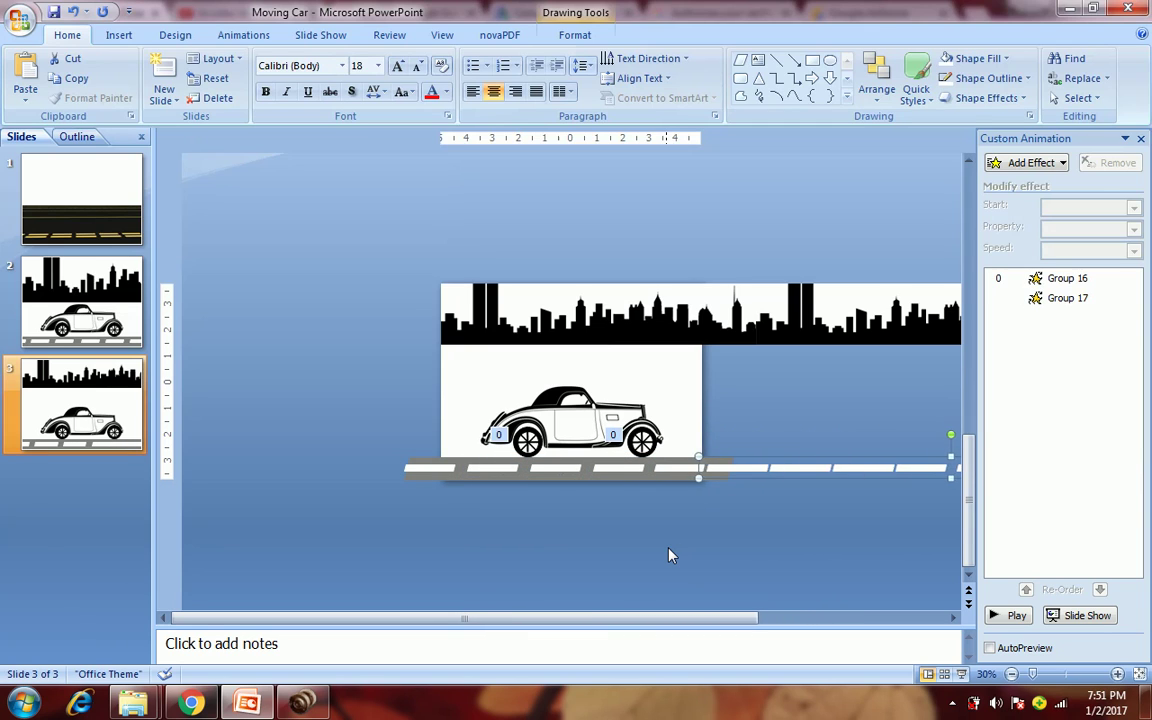
key("Right")
key("Right")
key("Right")
key("Right")
key("Right")
key("Right")
key("Right")
key("Right")
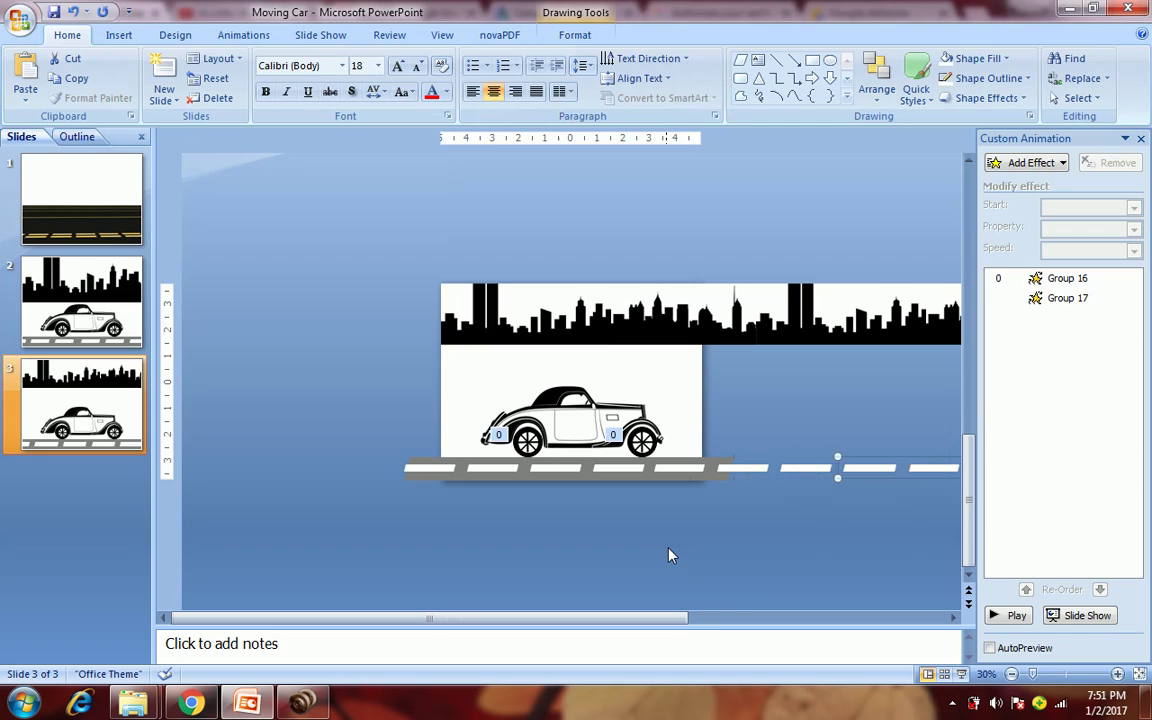
key("Right")
key("Right")
key("Right")
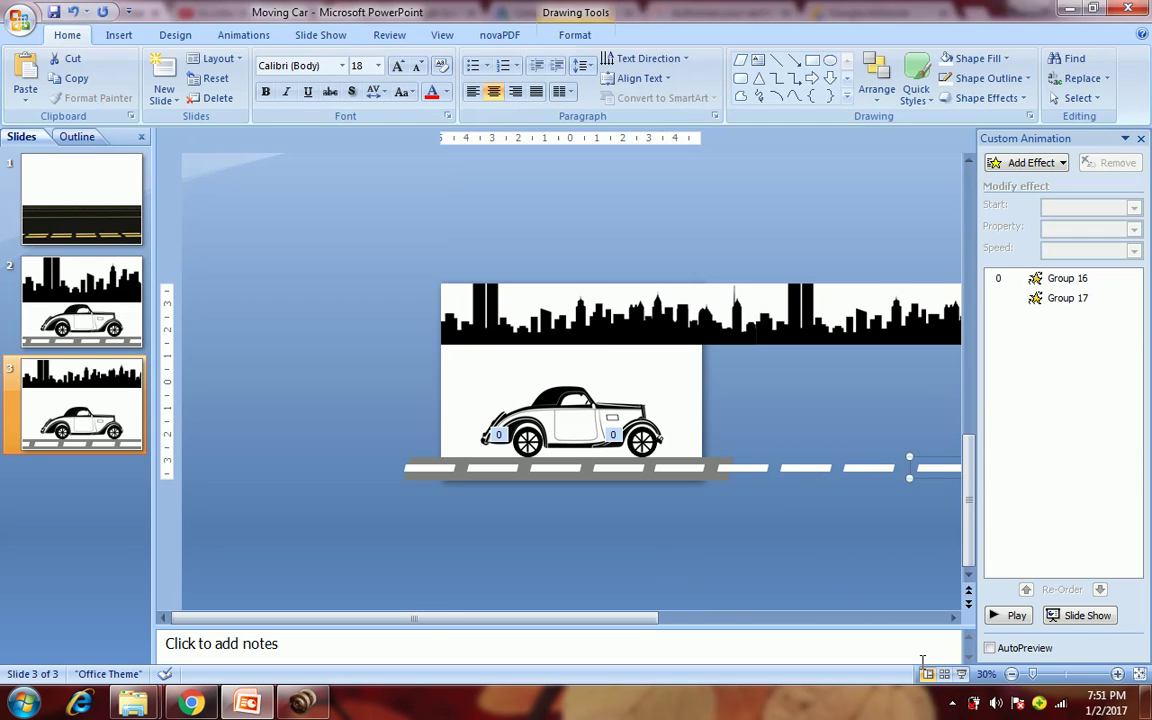
- Nudge the duplicated dash group six steps left until it meets the original dashes
left_click(1011, 674)
left_click(1011, 674)
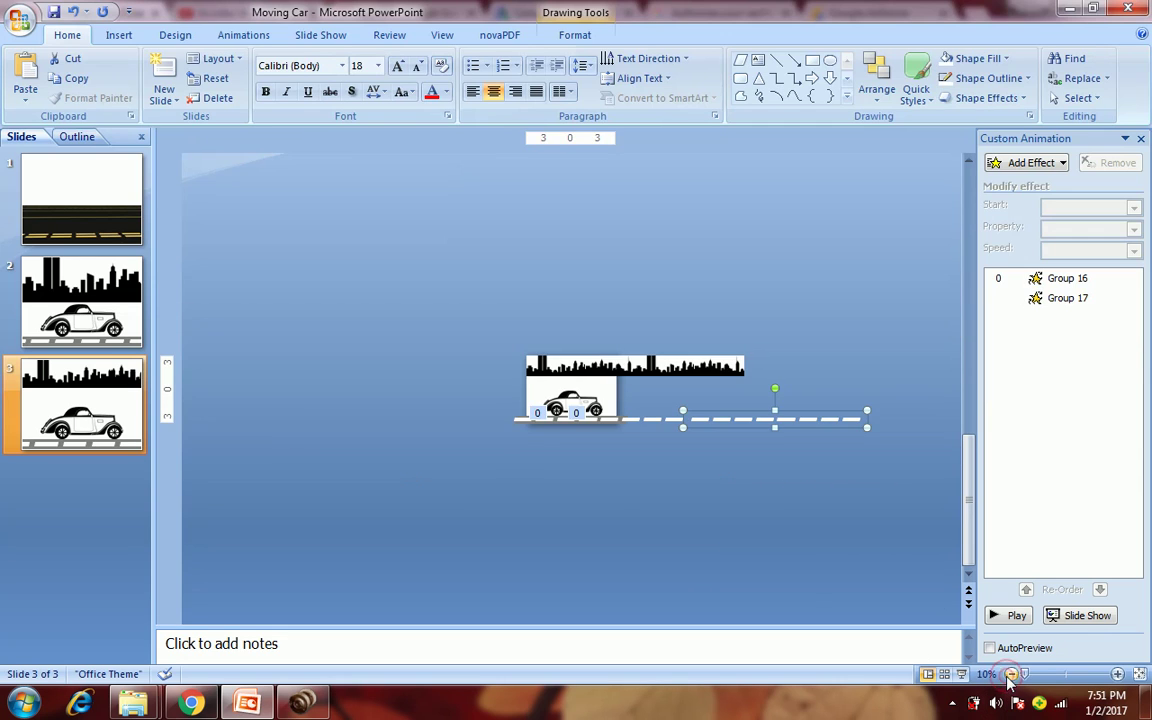
left_click(1117, 674)
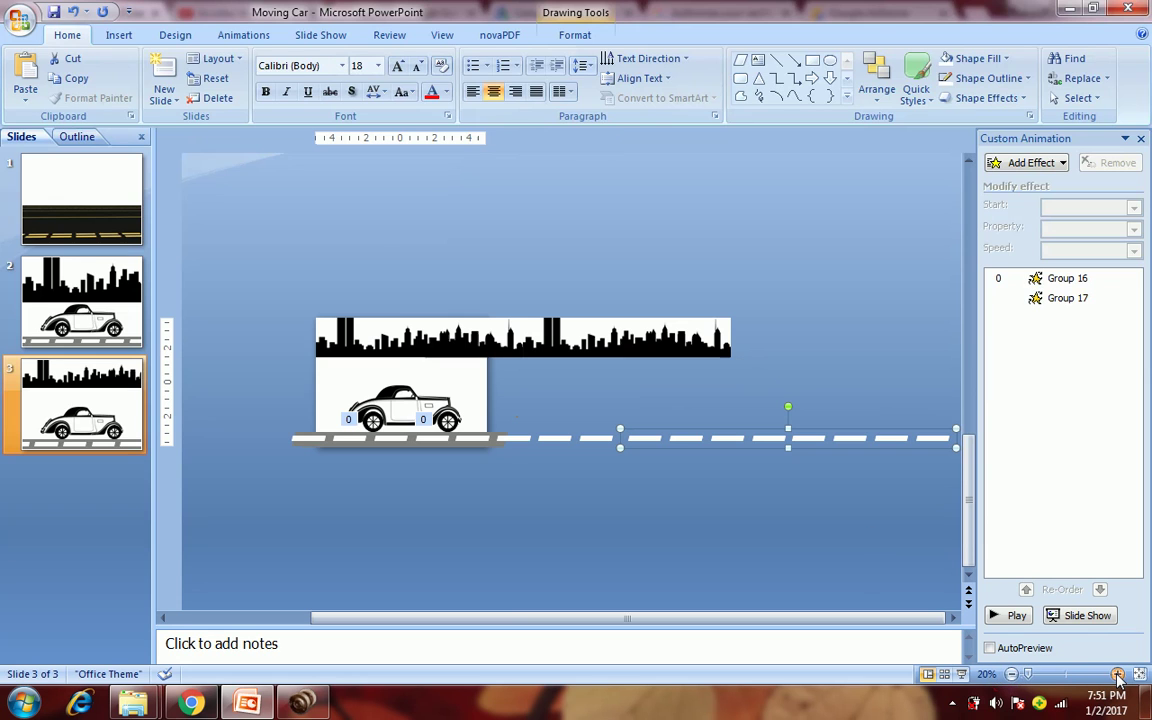
left_click(823, 524)
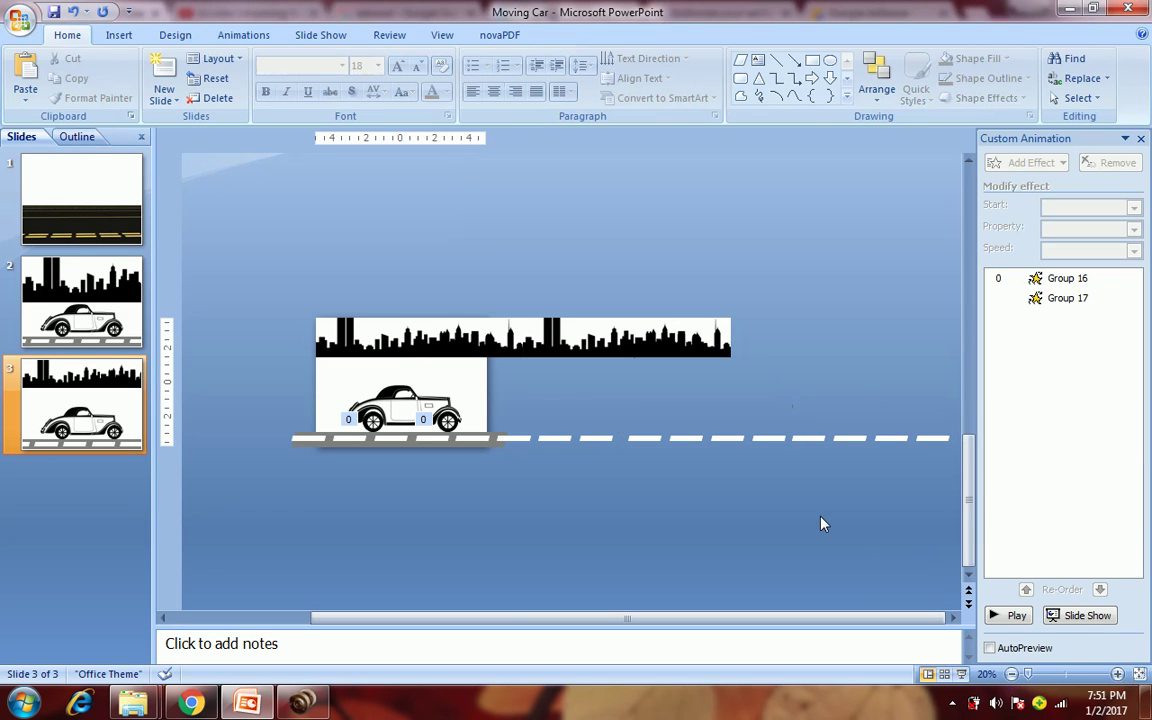
left_click(790, 443)
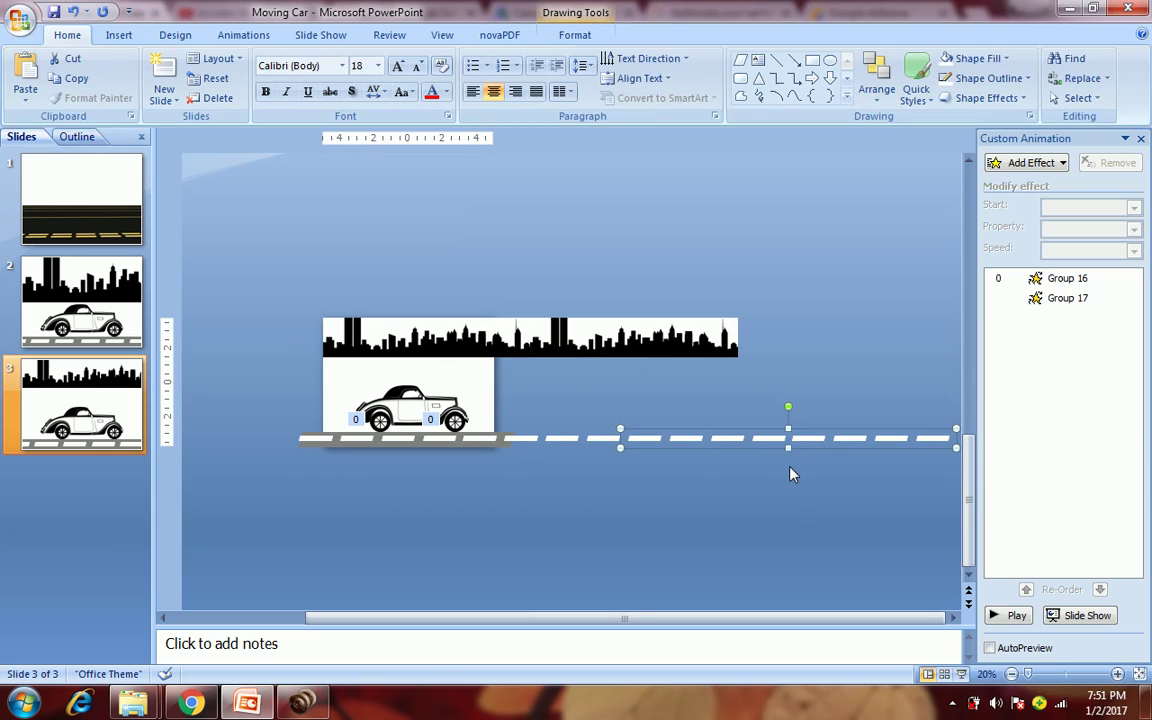
key("Left")
key("Left")
key("Left")
key("Left")
key("Left")
key("Left")
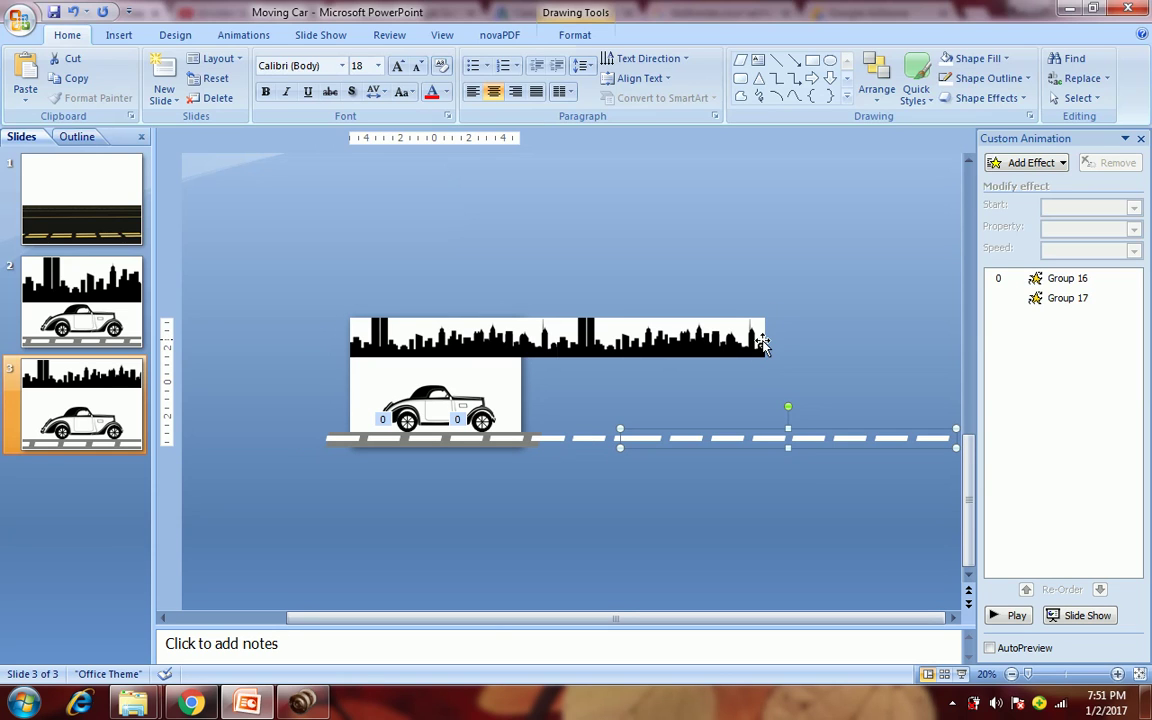
key("Left")
key("Left")
key("Left")
key("Left")
key("Left")
key("Left")
key("Left")
key("Left")
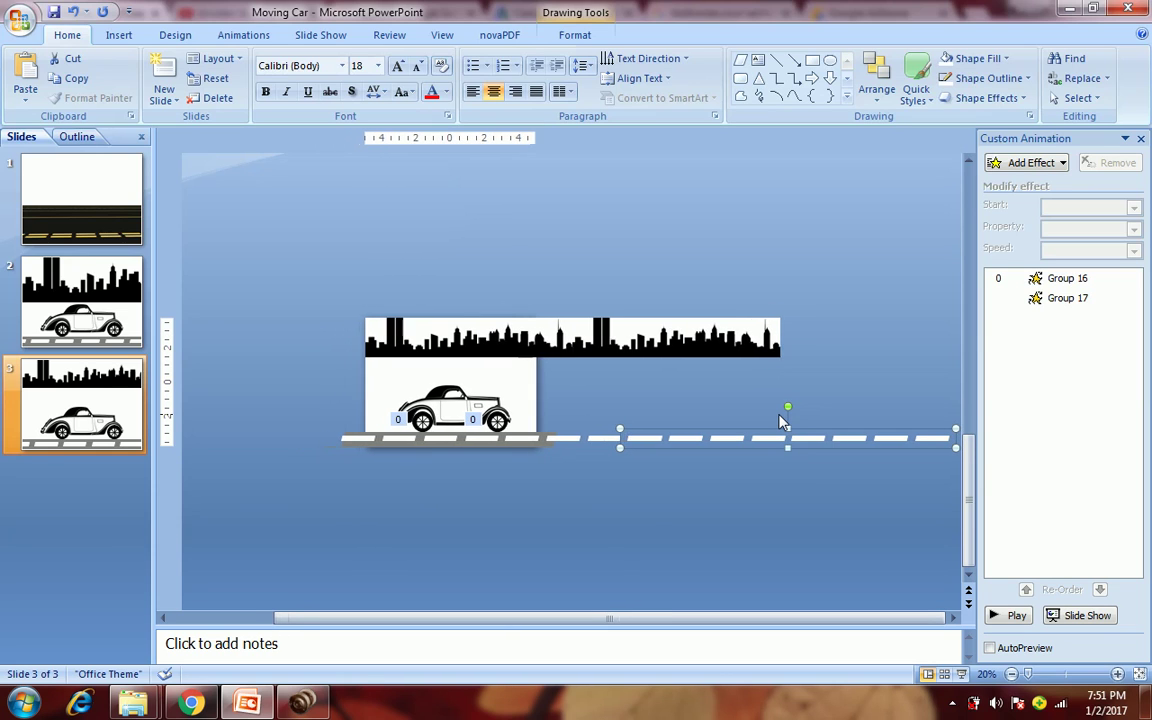
key("Left")
key("Left")
key("Left")
key("Left")
key("Left")
key("Left")
key("Left")
key("Left")
key("Left")
key("Left")
key("Left")
key("Left")
key("Left")
key("Left")
key("Left")
key("Left")
key("Left")
key("Left")
key("Left")
key("Left")
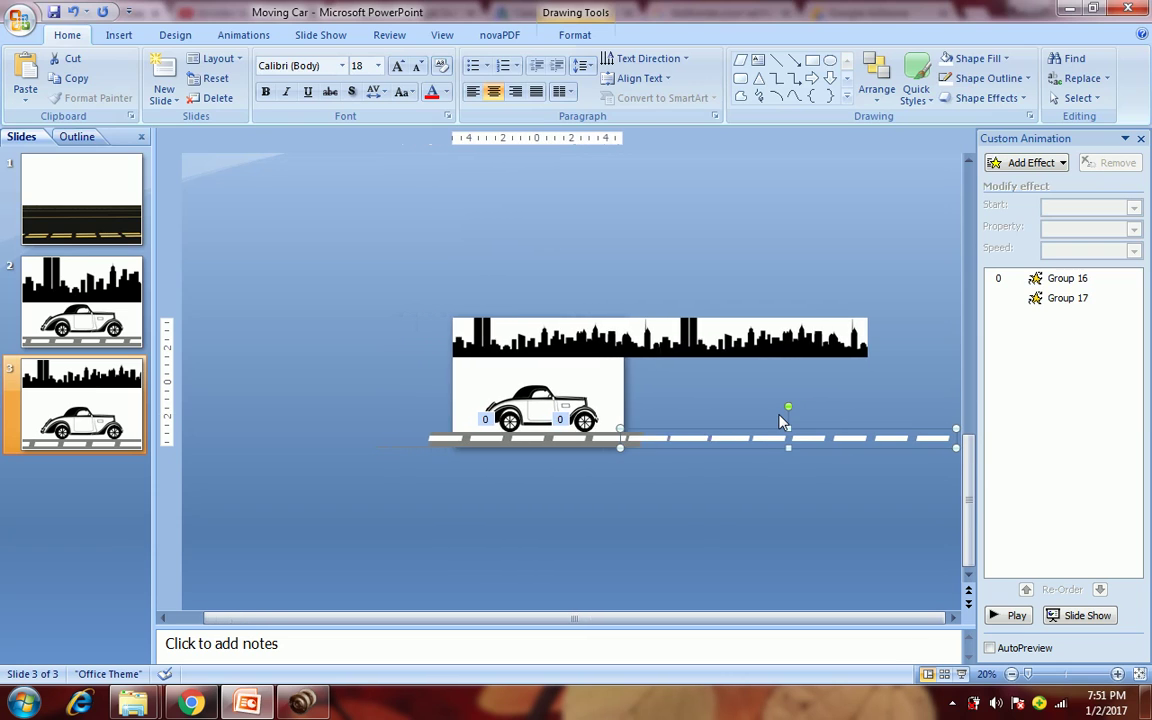
key("Left")
key("Left")
key("Left")
key("Left")
key("Left")
key("Left")
key("Left")
key("Left")
key("Left")
key("Left")
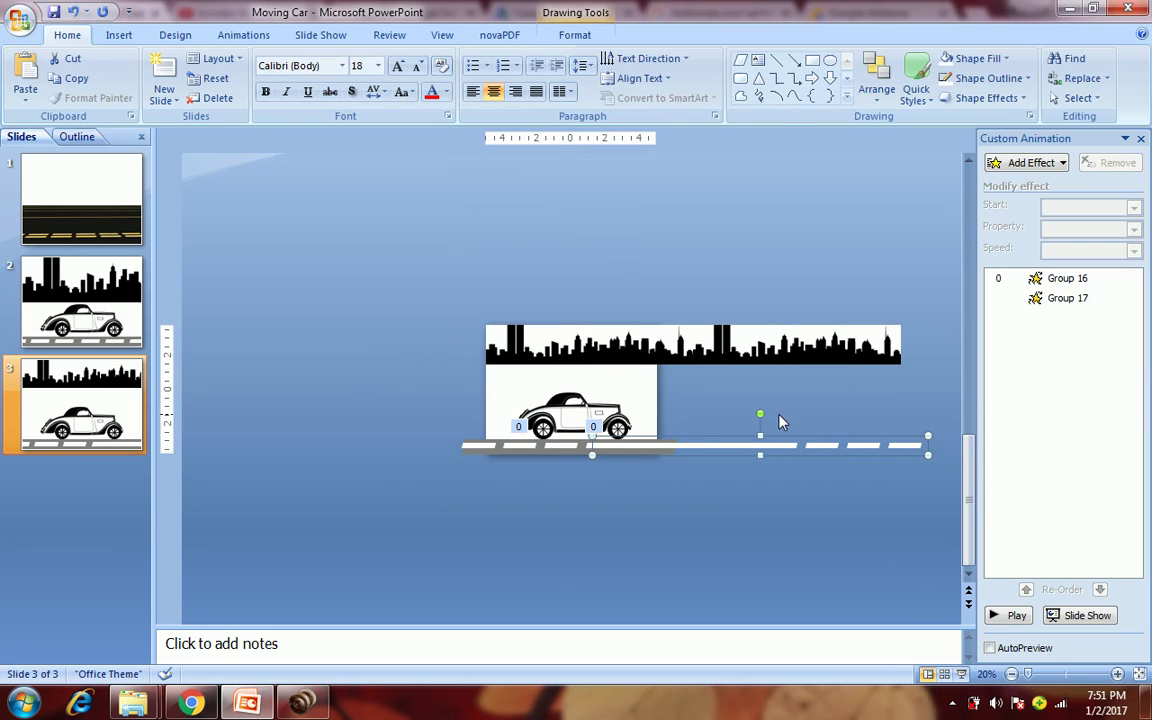
key("Left")
key("Left")
key("Left")
key("Left")
key("Left")
key("Left")
key("Left")
key("Left")
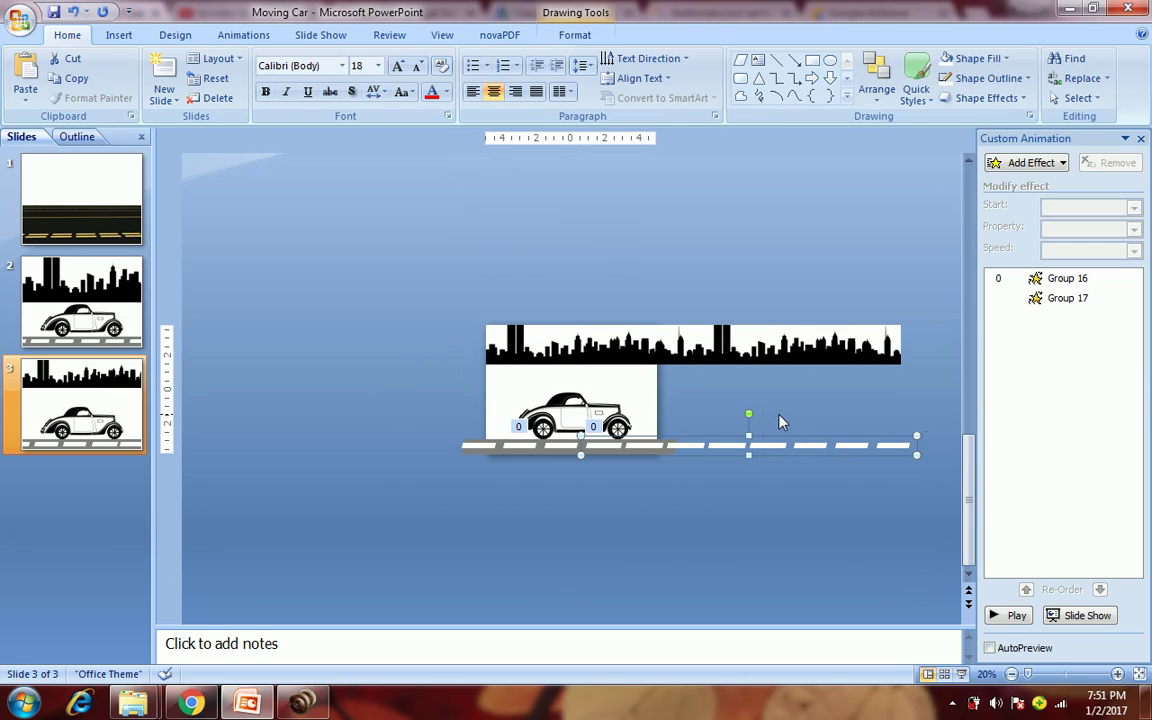
key("Left")
left_click(783, 420)
mouse_move(918, 445)
left_mouse_down()
mouse_move(553, 489)
mouse_move(440, 458)
left_mouse_up()
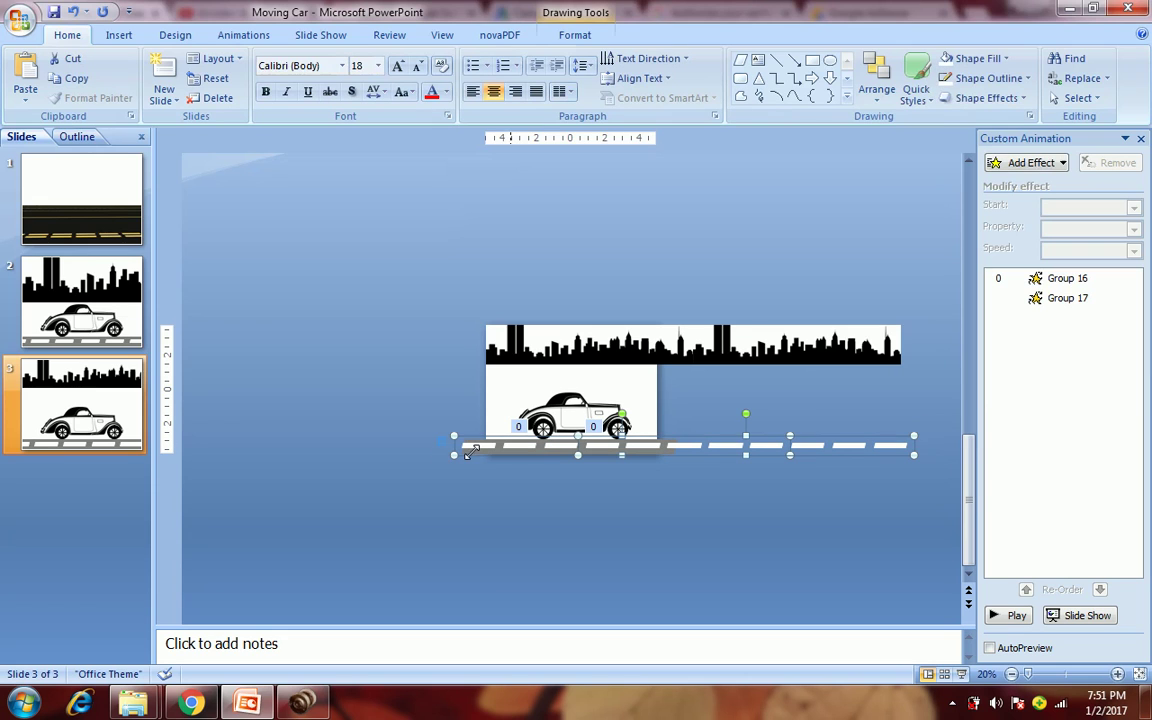
- Group the grey road with both dash groups into one 0.83 × 26 in object
right_click(573, 452)
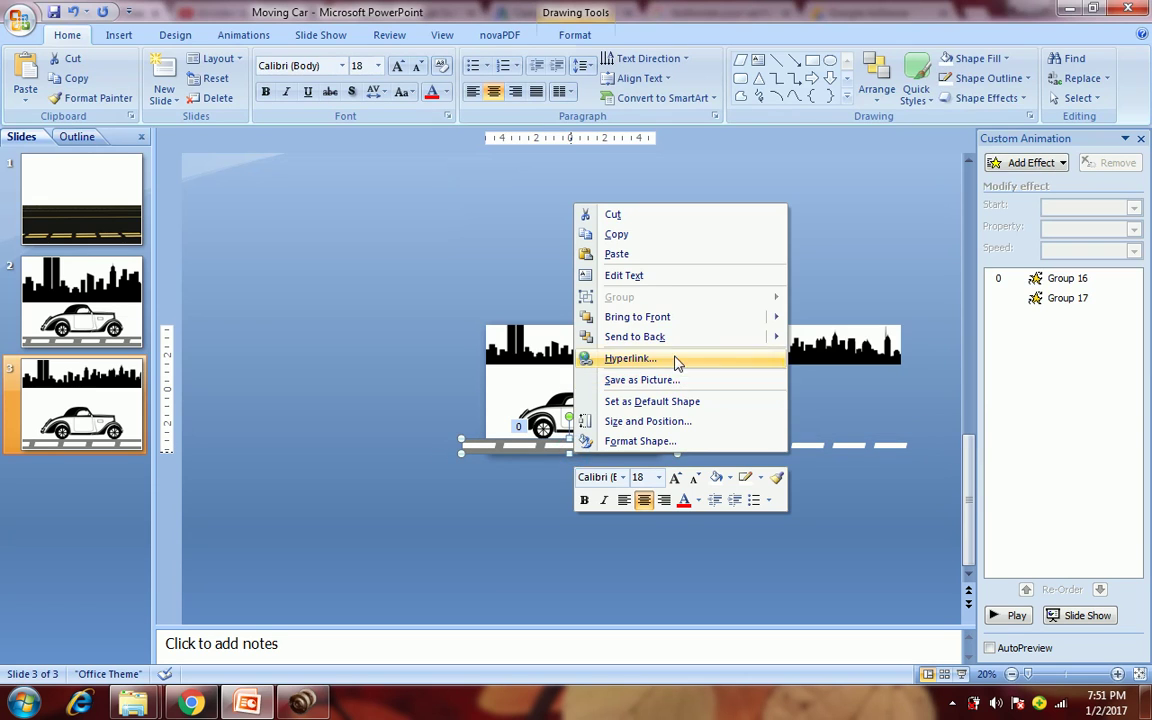
left_click(557, 511)
double_click(740, 451)
right_click(740, 451)
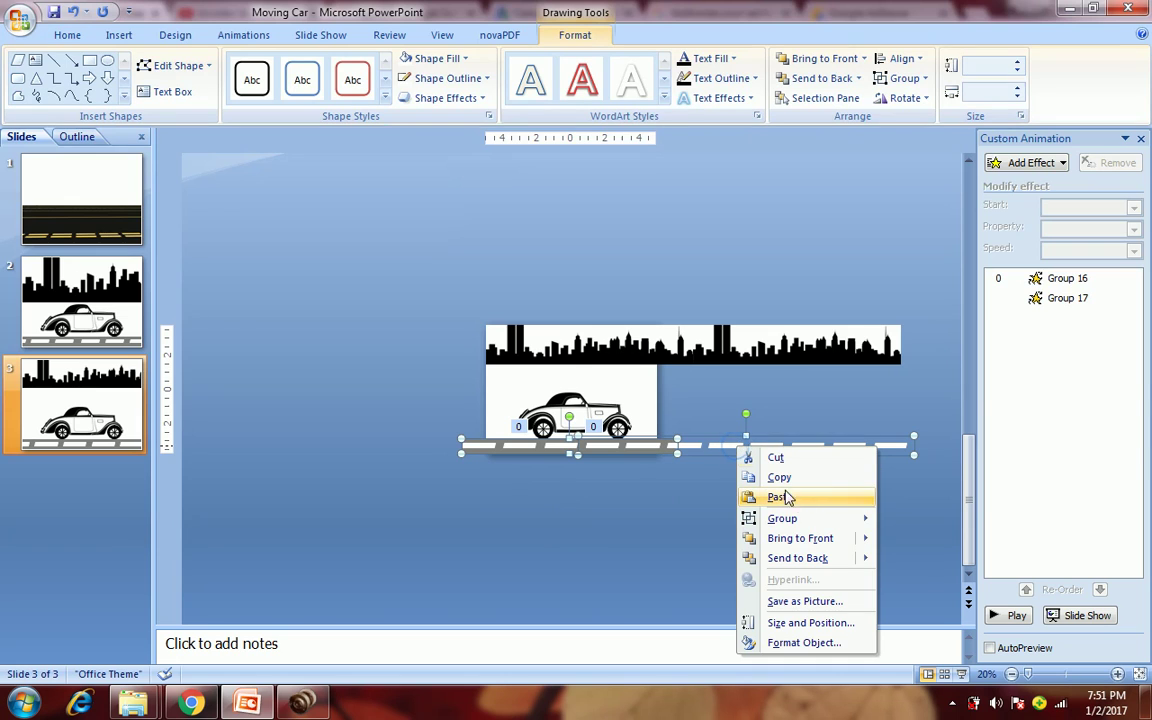
mouse_move(802, 518)
left_click(908, 522)
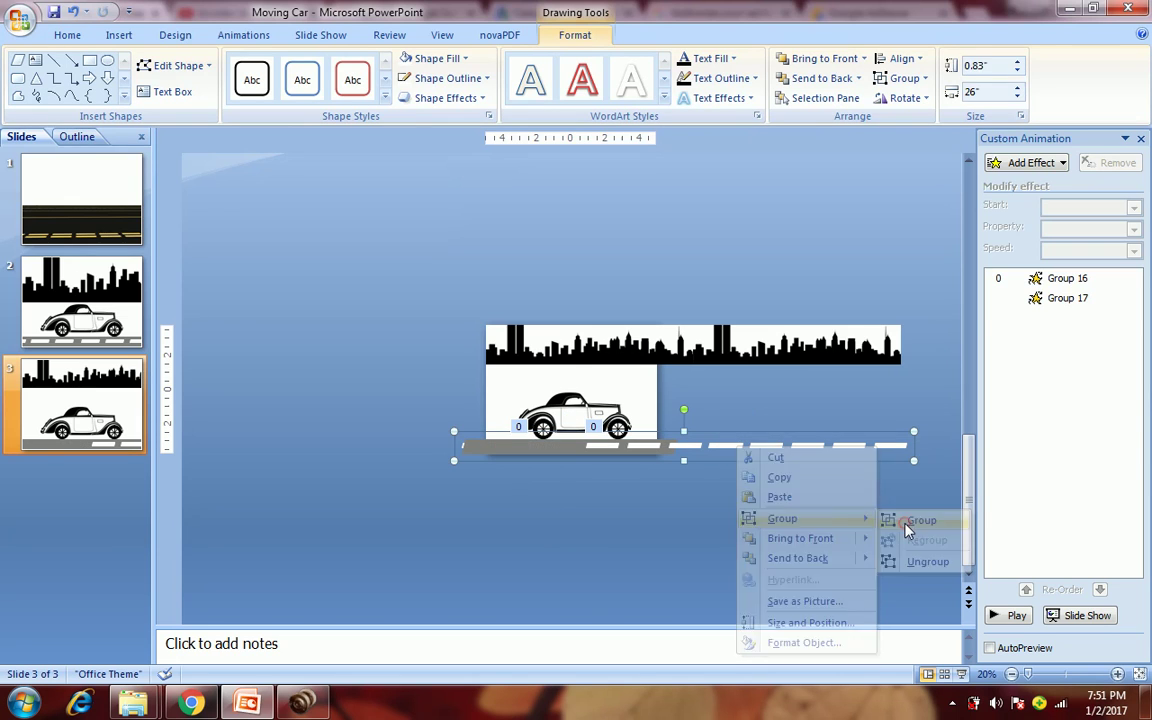
left_click(899, 518)
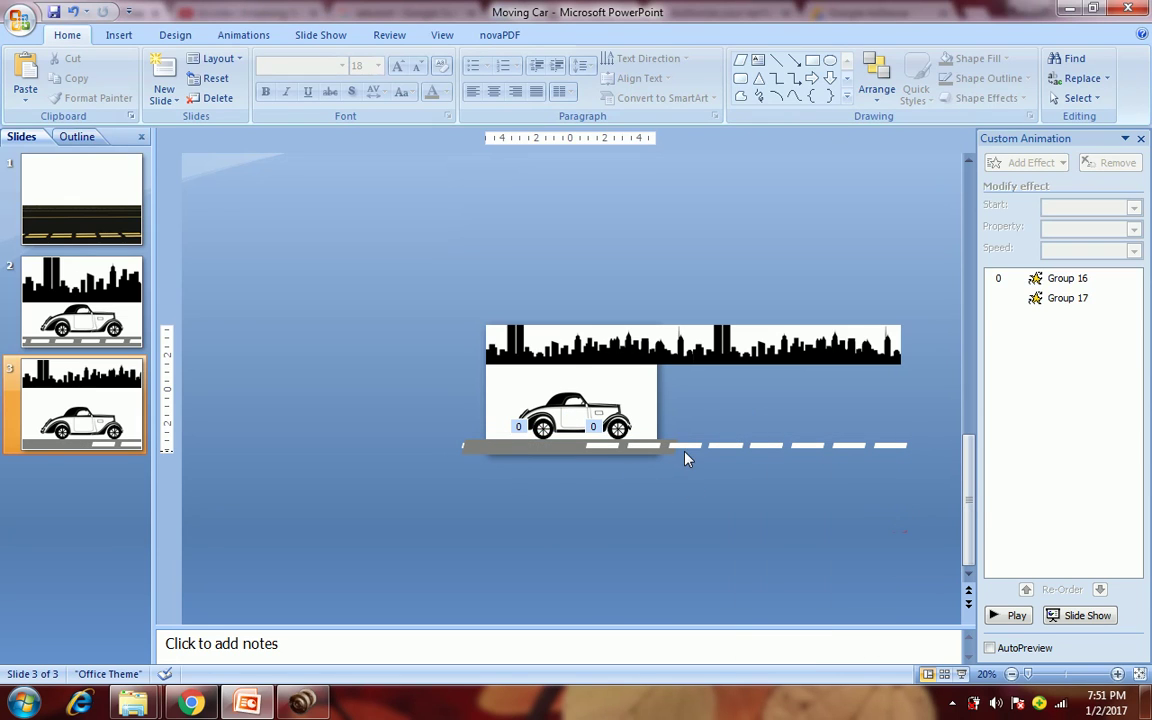
left_click(660, 451)
right_click(660, 450)
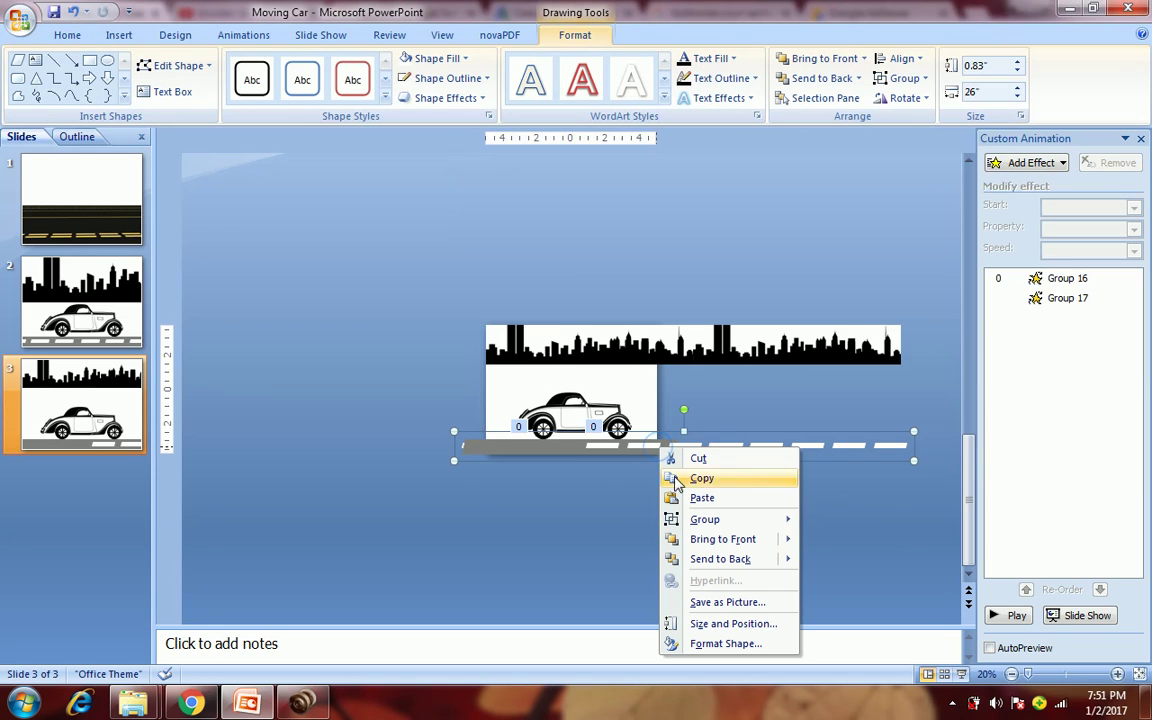